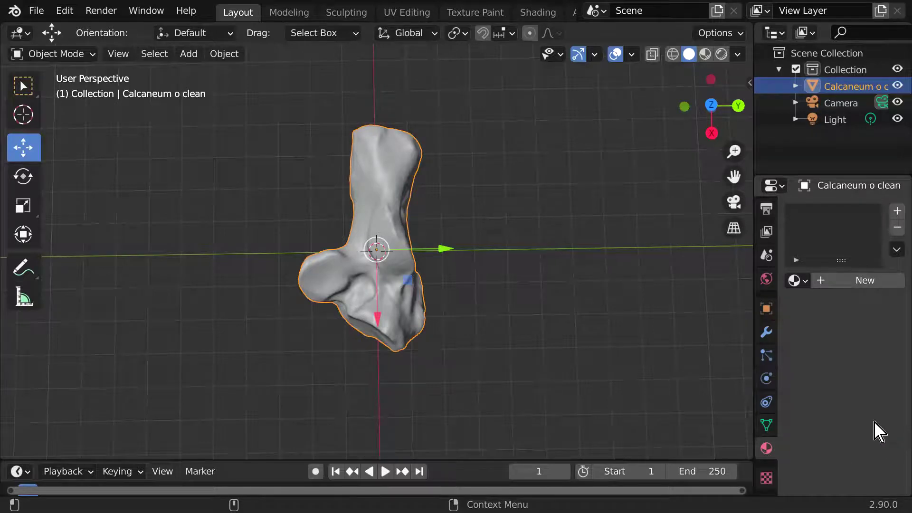
Add a new material to the calcaneum and set its base colour to pale yellow.
click(865, 280)
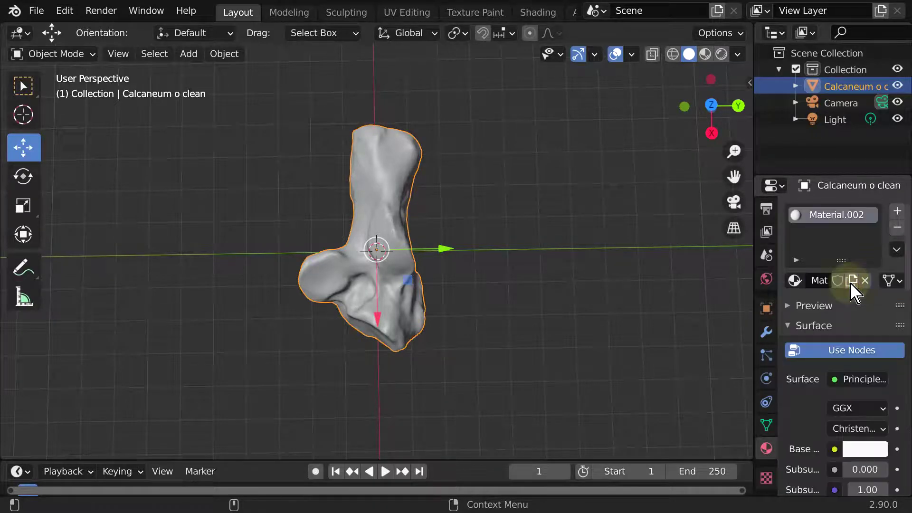
scroll(872, 285, down, 2)
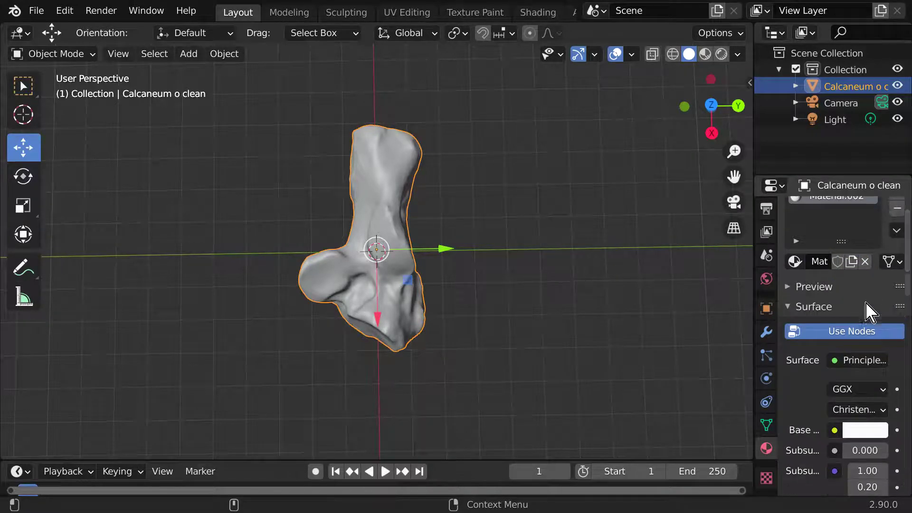
scroll(871, 271, down, 2)
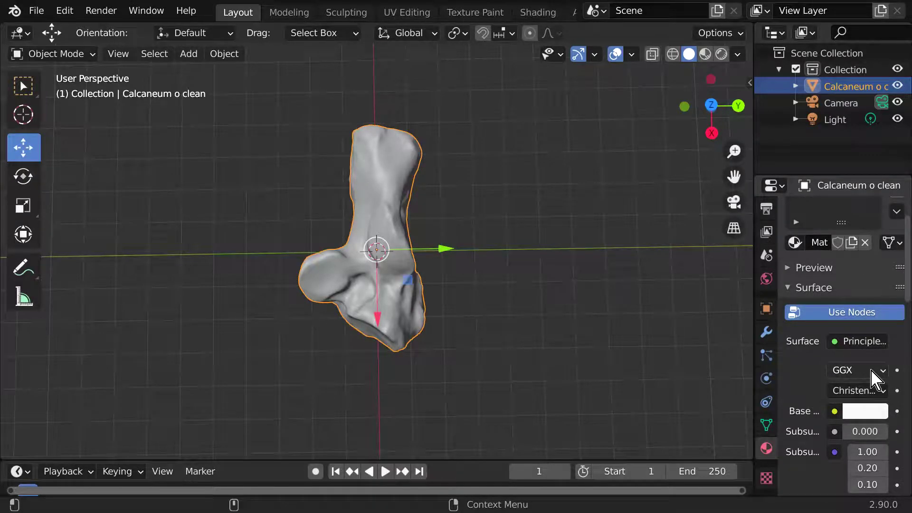
click(882, 417)
click(786, 237)
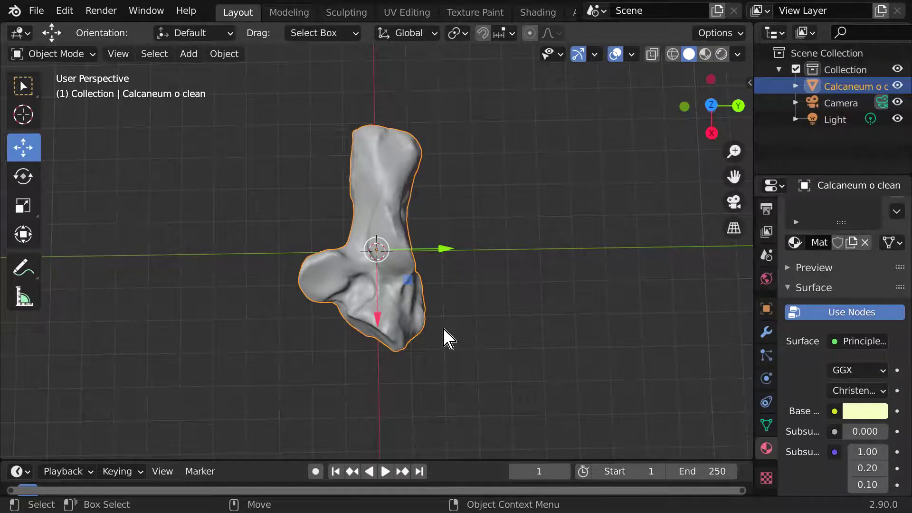
click(706, 55)
Deselect the calcaneum and orbit around it to view its pale yellow material.
click(467, 281)
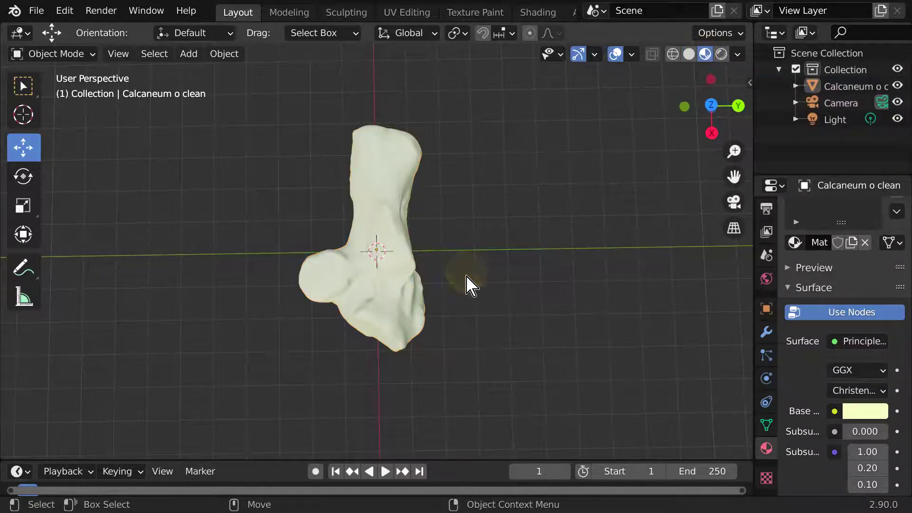
mouse_move(459, 299)
middle_down()
mouse_move(483, 189)
mouse_move(466, 299)
middle_up()
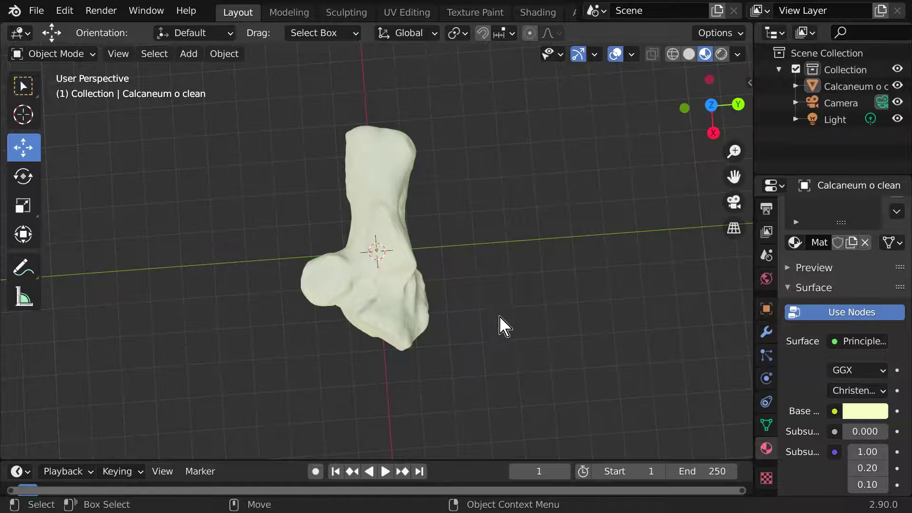
mouse_move(506, 326)
middle_down()
mouse_move(457, 313)
mouse_move(475, 320)
middle_up()
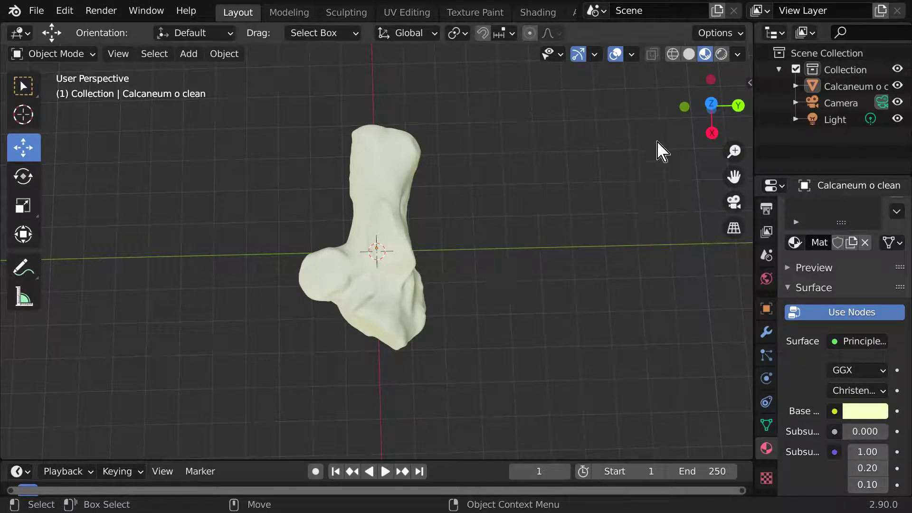
click(721, 54)
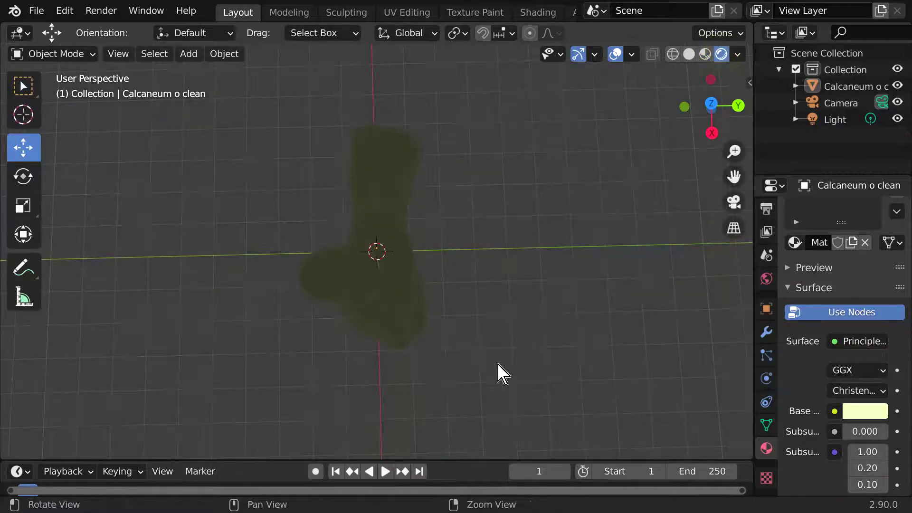
Select the Light, then raise it and shift it along X until it sits above the calcaneum.
mouse_move(499, 374)
middle_down()
mouse_move(410, 331)
mouse_move(457, 333)
middle_up()
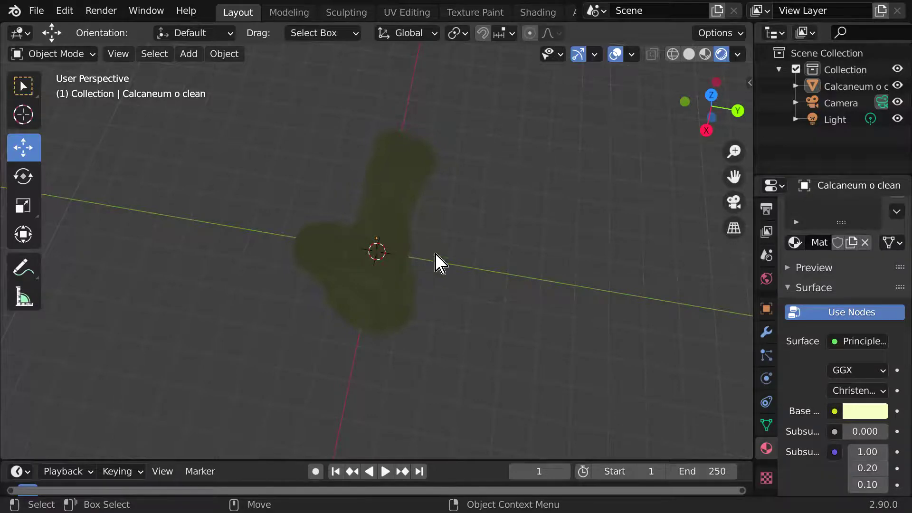
click(835, 119)
middle_drag(619, 328, 499, 341)
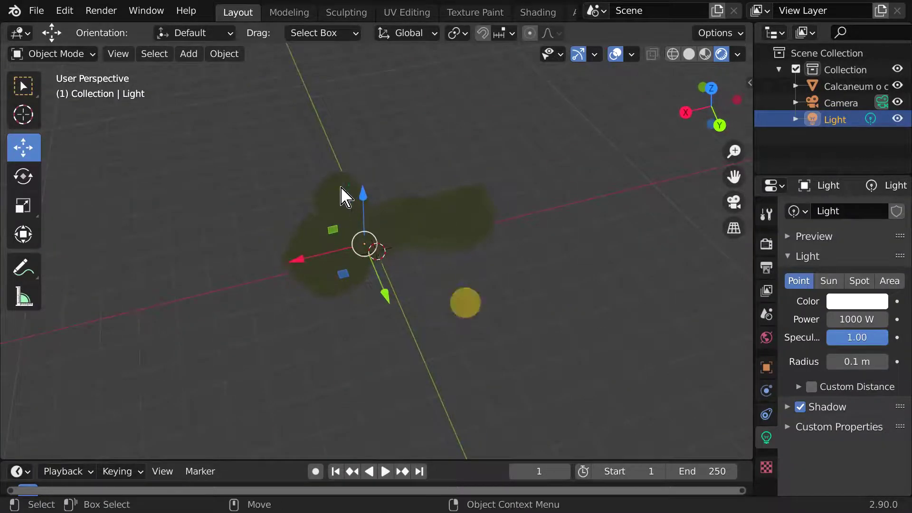
drag(364, 200, 363, 158)
middle_drag(427, 242, 535, 299)
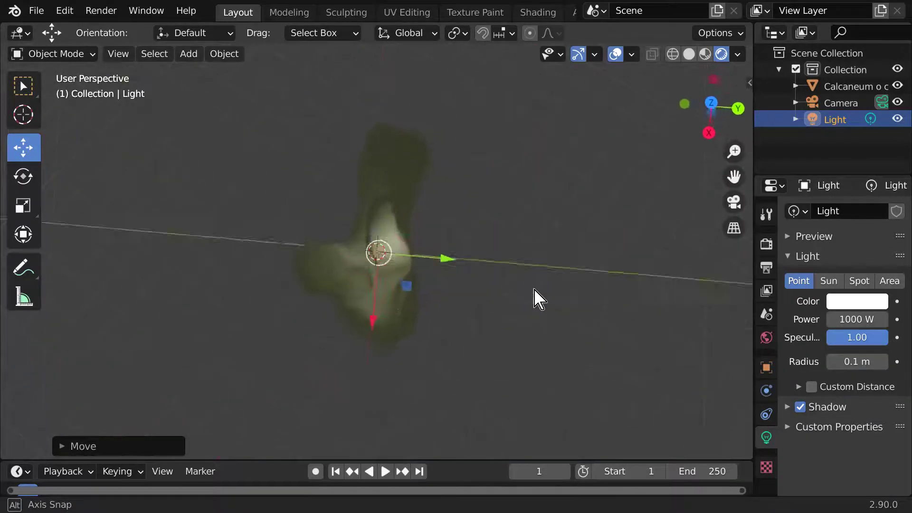
mouse_move(378, 333)
mouse_down()
mouse_move(367, 300)
mouse_move(367, 222)
mouse_up()
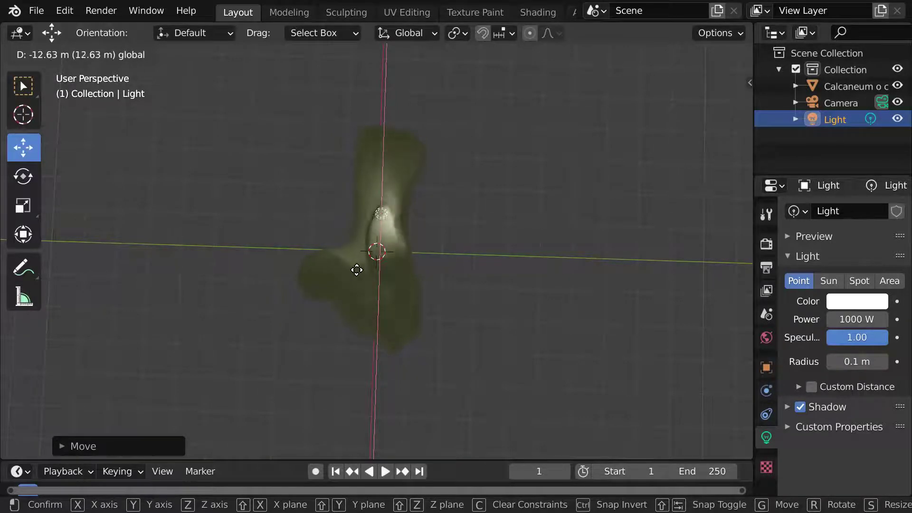
drag(367, 221, 360, 265)
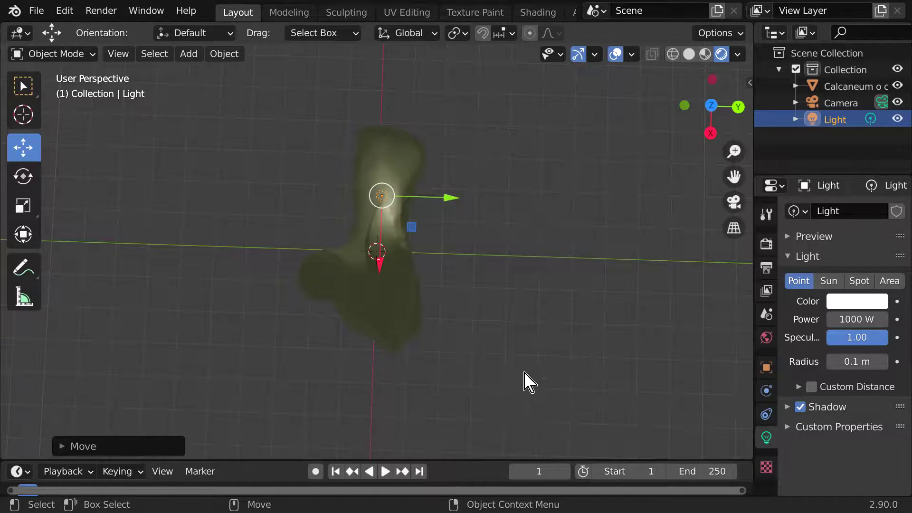
mouse_move(529, 382)
middle_down()
mouse_move(437, 325)
mouse_move(463, 335)
middle_up()
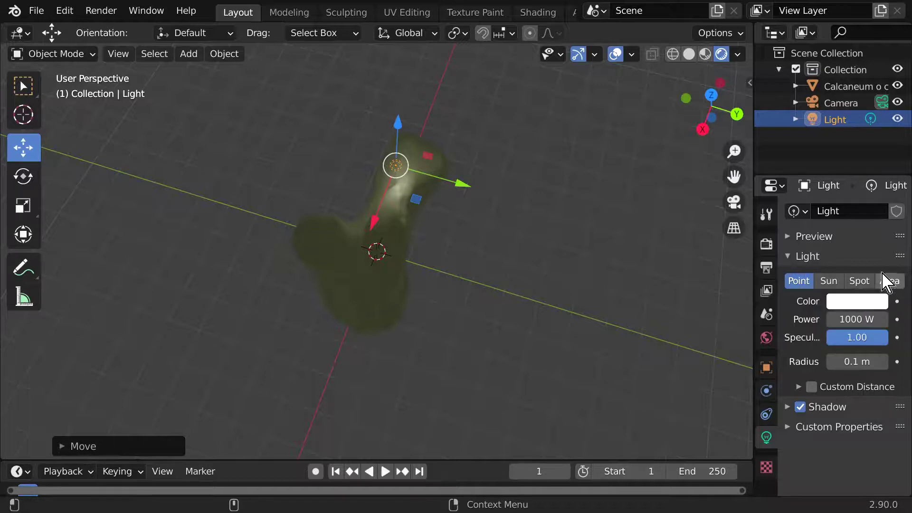
Make the light a Sun lamp, setting Strength to 10 and then to 1.
click(829, 281)
mouse_move(508, 336)
middle_down()
mouse_move(443, 164)
mouse_move(539, 365)
middle_up()
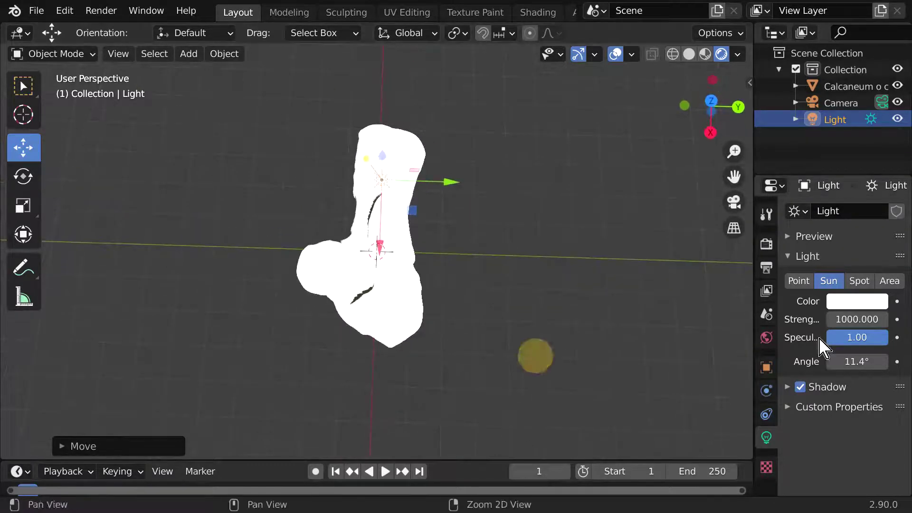
click(859, 319)
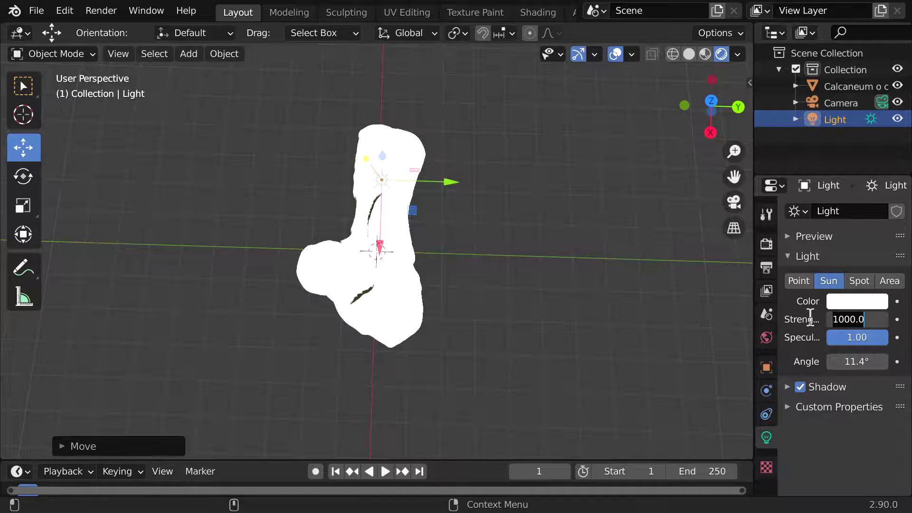
text(10)
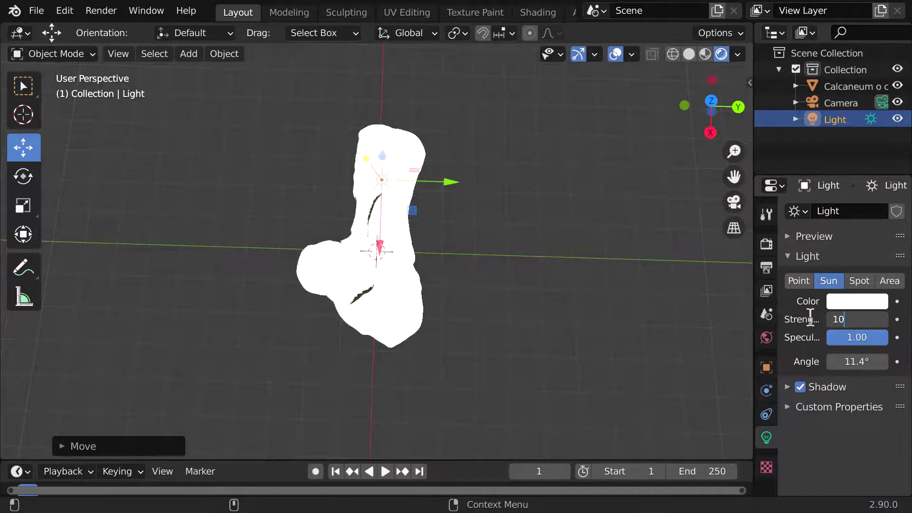
key(Return)
click(864, 318)
text(1)
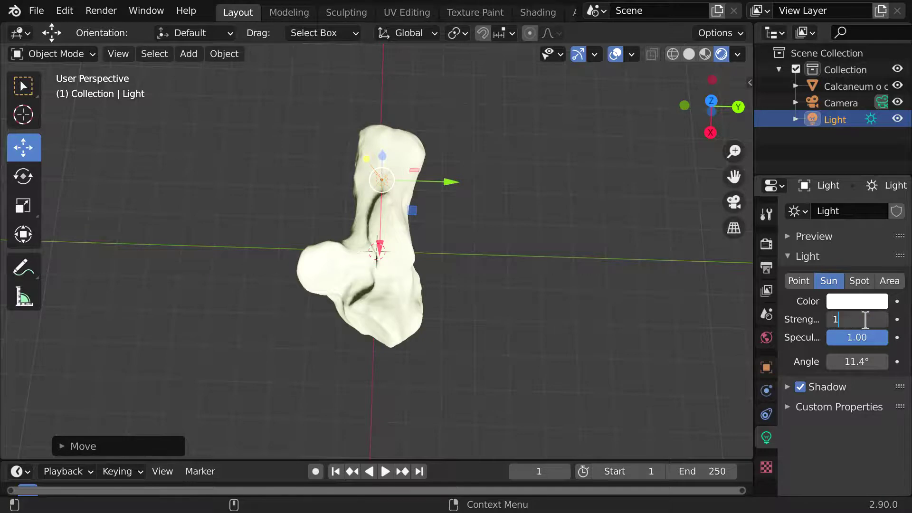
key(Return)
Move the sun lamp along the Y axis to the side of the bone.
mouse_move(470, 271)
middle_down()
mouse_move(380, 243)
mouse_move(536, 354)
mouse_move(518, 337)
middle_up()
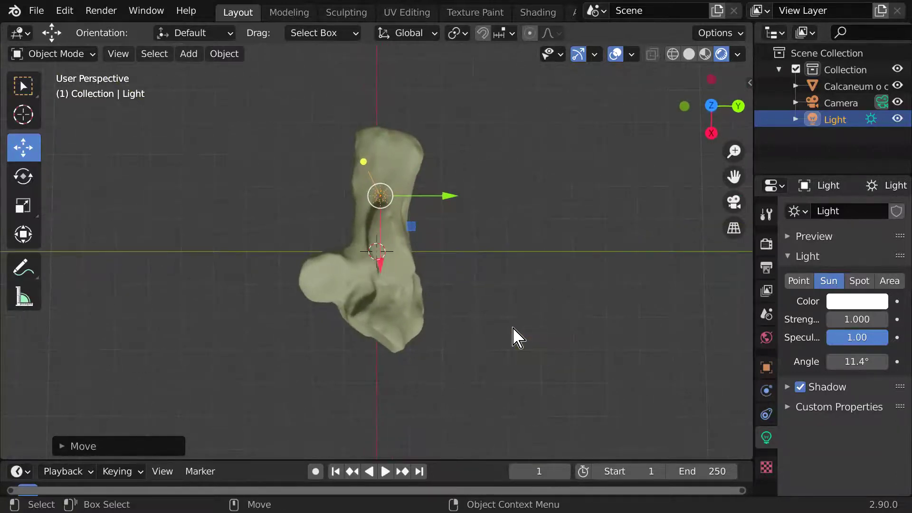
mouse_move(485, 296)
middle_down()
mouse_move(242, 236)
mouse_move(240, 213)
middle_up()
key(g)
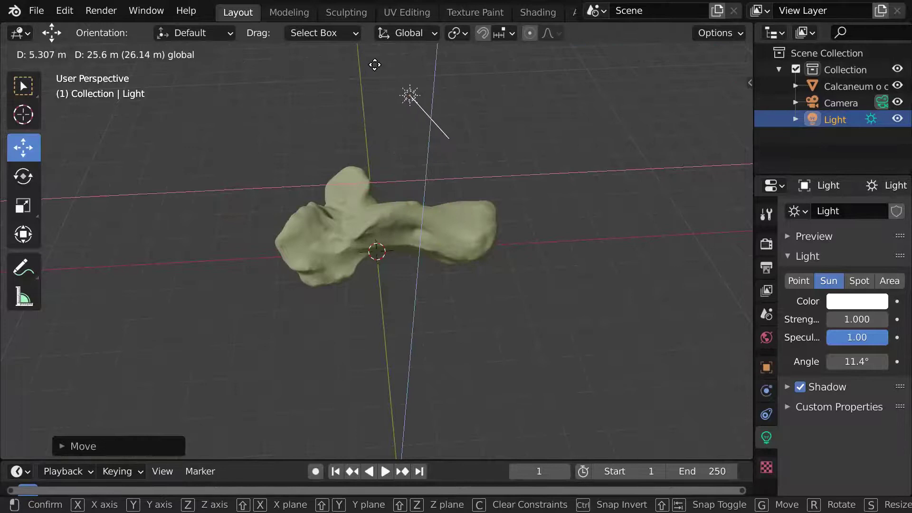
click(266, 65)
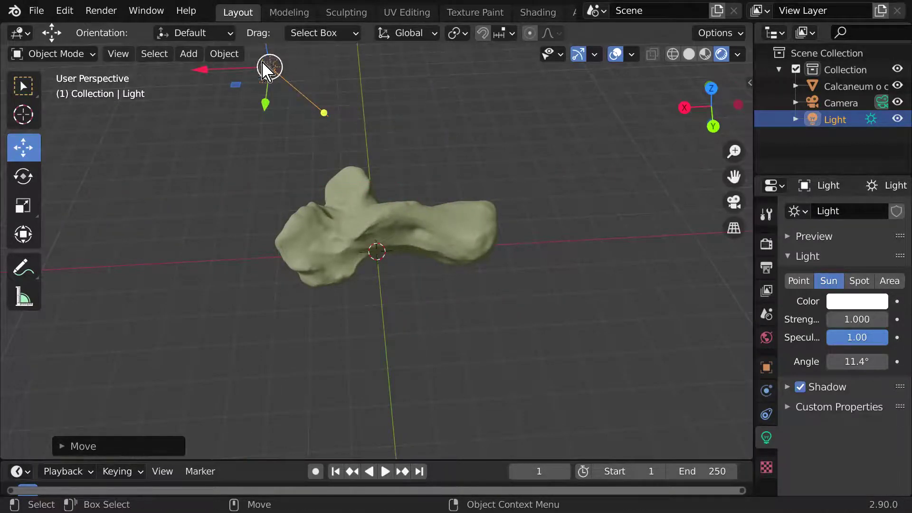
drag(265, 108, 281, 61)
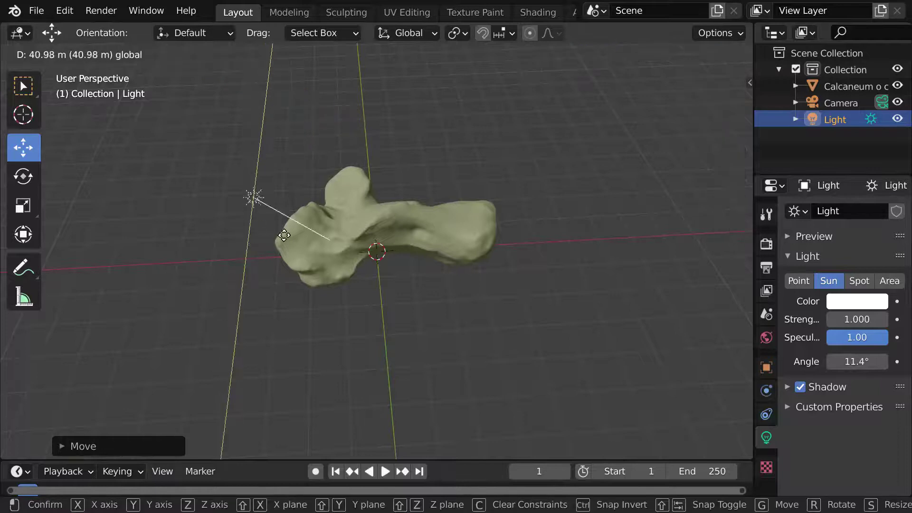
middle_drag(417, 291, 605, 389)
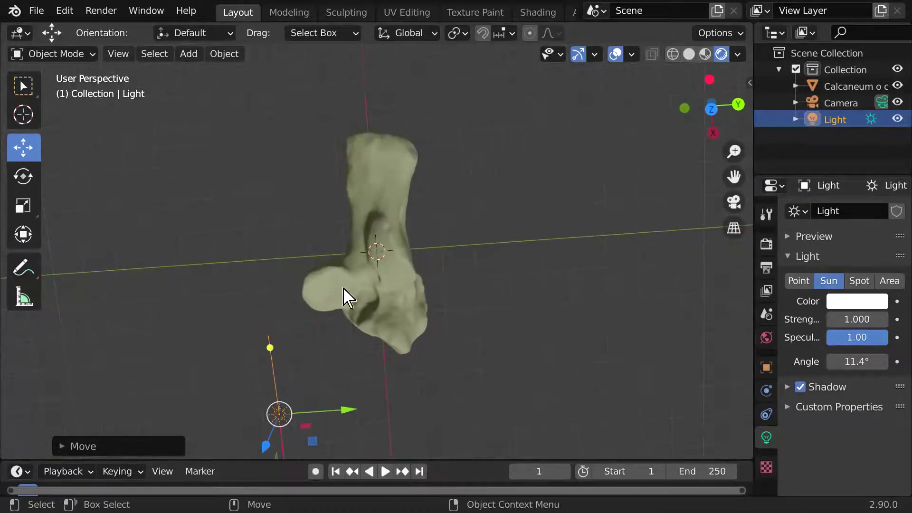
Set the sun's colour to near-white with a faint blue tint.
click(857, 301)
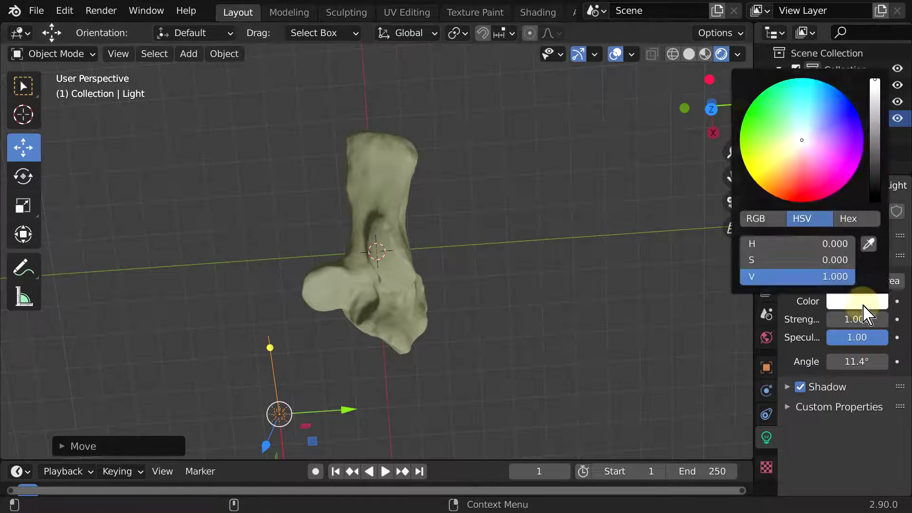
click(816, 138)
drag(815, 138, 807, 134)
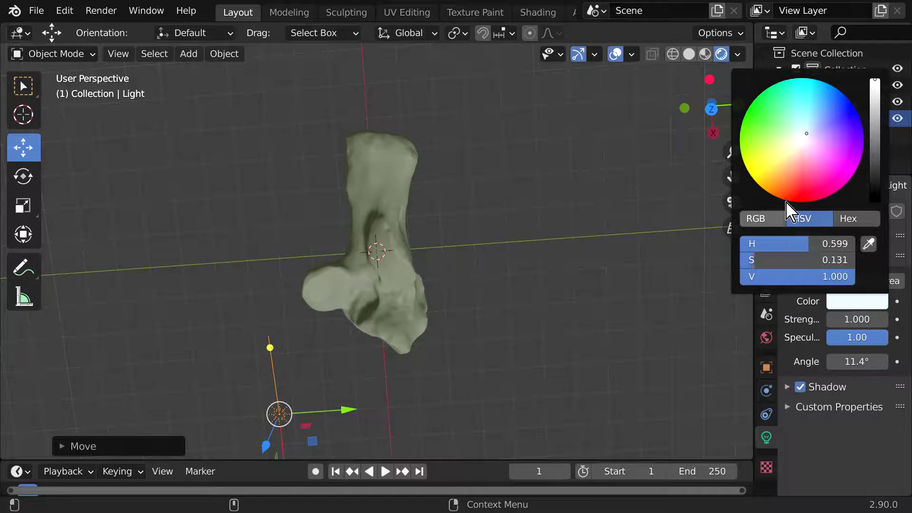
drag(806, 143, 803, 140)
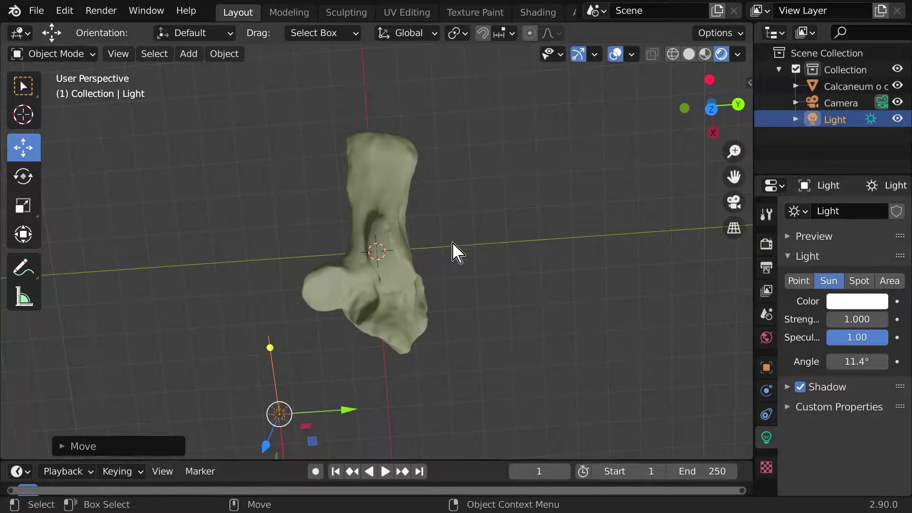
mouse_move(456, 246)
middle_down()
mouse_move(478, 284)
mouse_move(470, 269)
middle_up()
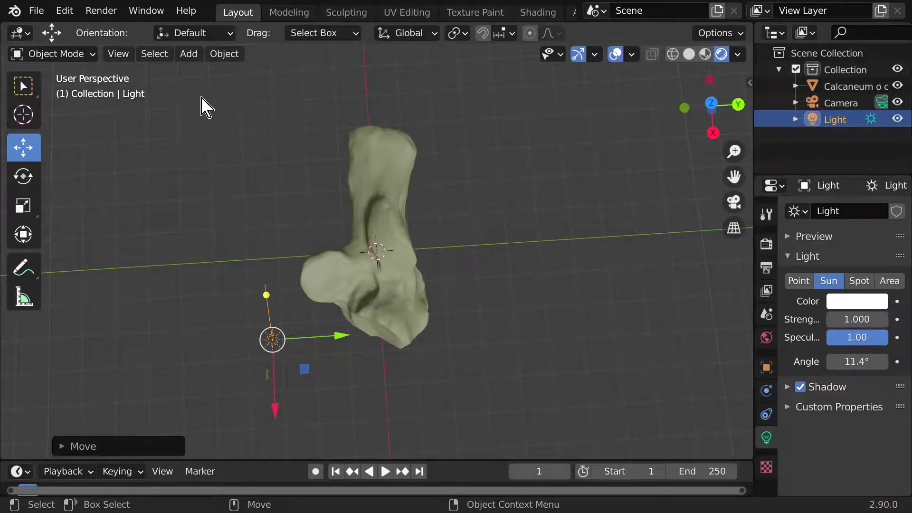
Add a plane to the scene and move it along the Y axis.
click(188, 53)
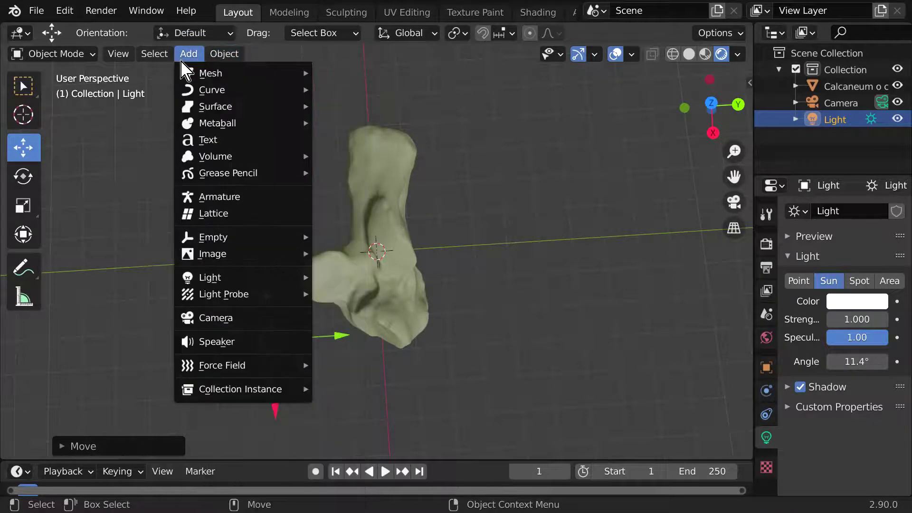
mouse_move(210, 73)
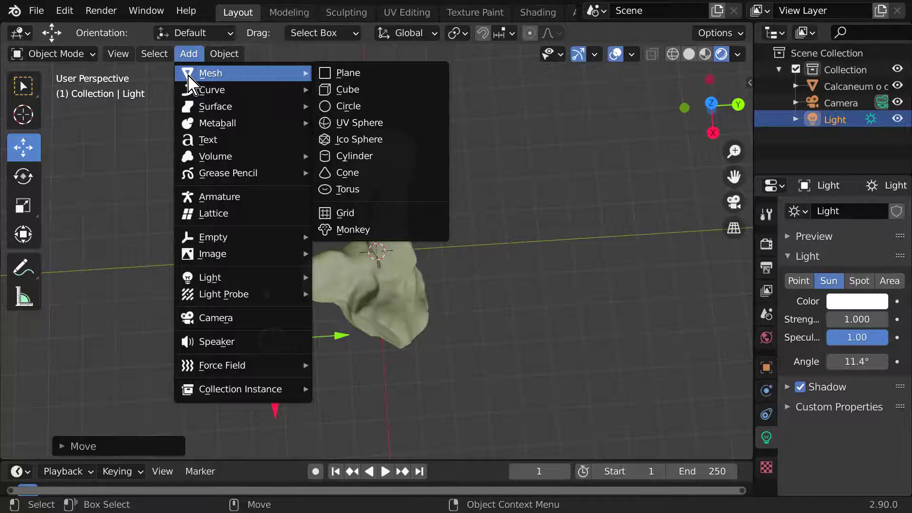
click(370, 73)
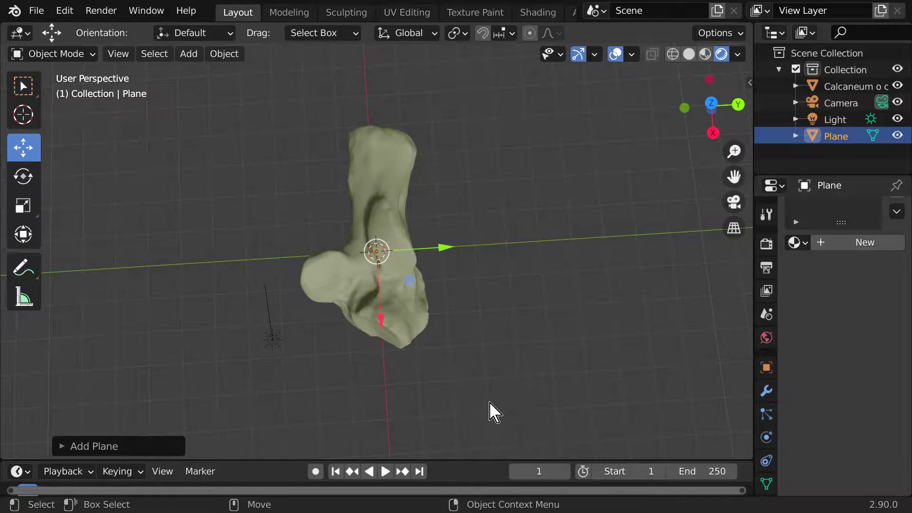
middle_drag(495, 412, 468, 393)
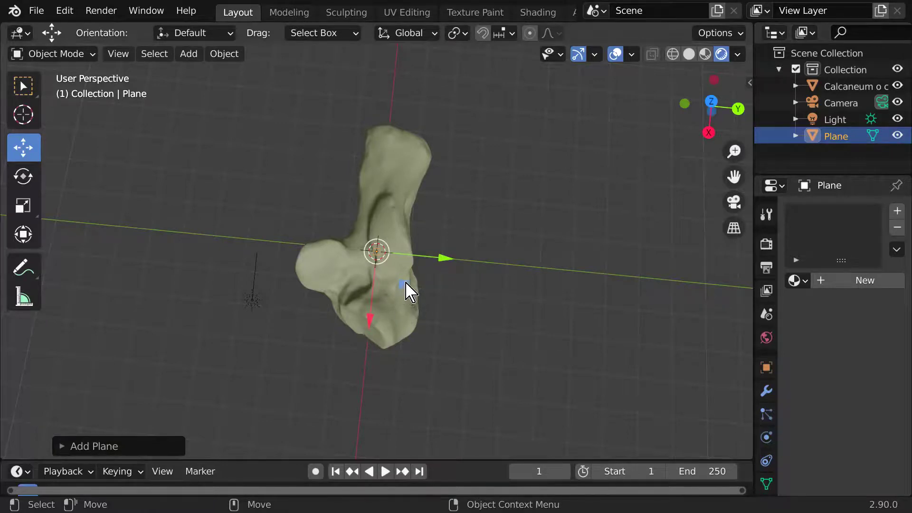
drag(443, 259, 490, 255)
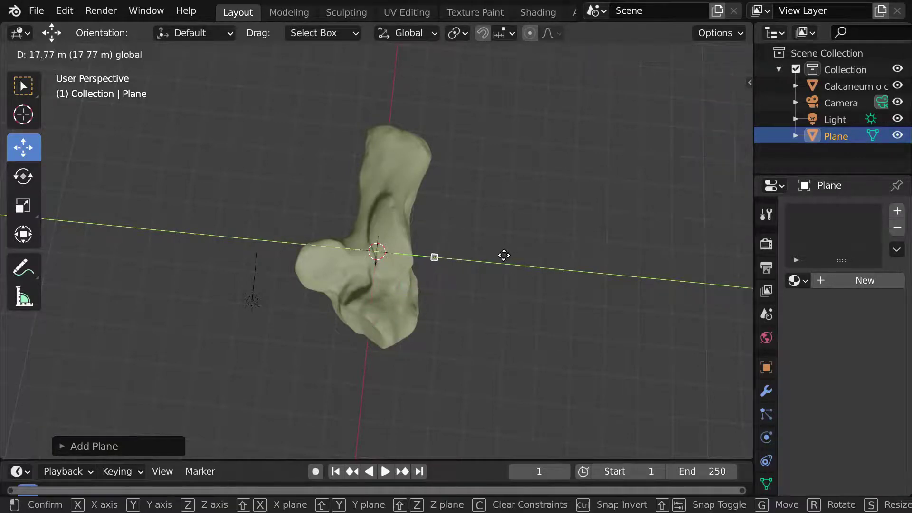
click(504, 255)
Move the plane along X and then Y, nudging it just below the fossil.
key(g)
key(x)
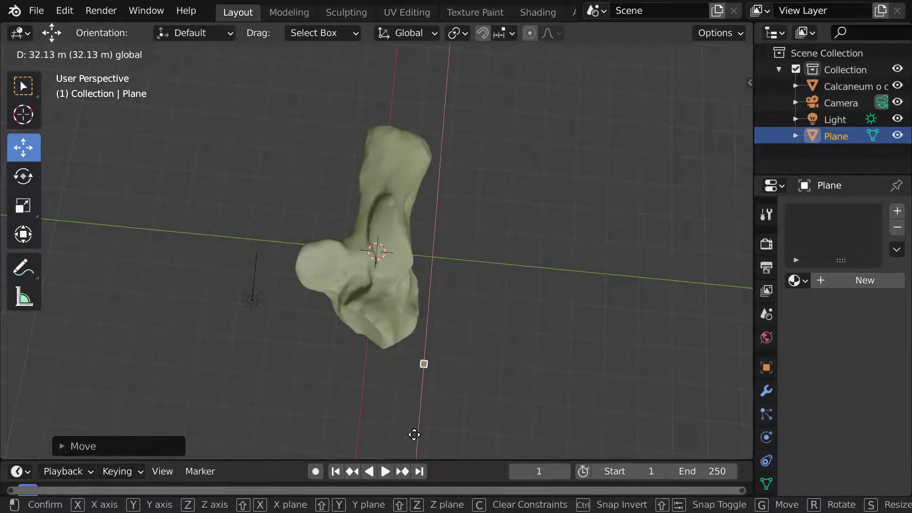
click(414, 435)
key(g)
key(y)
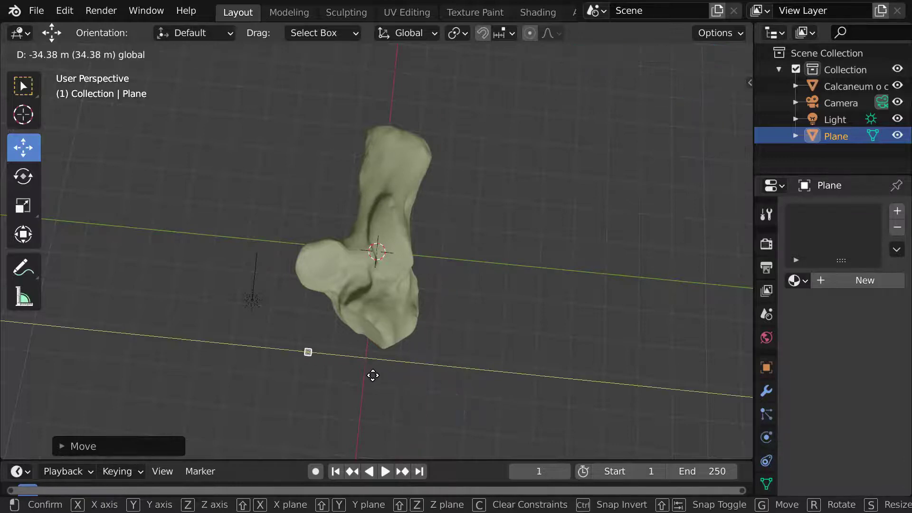
click(372, 375)
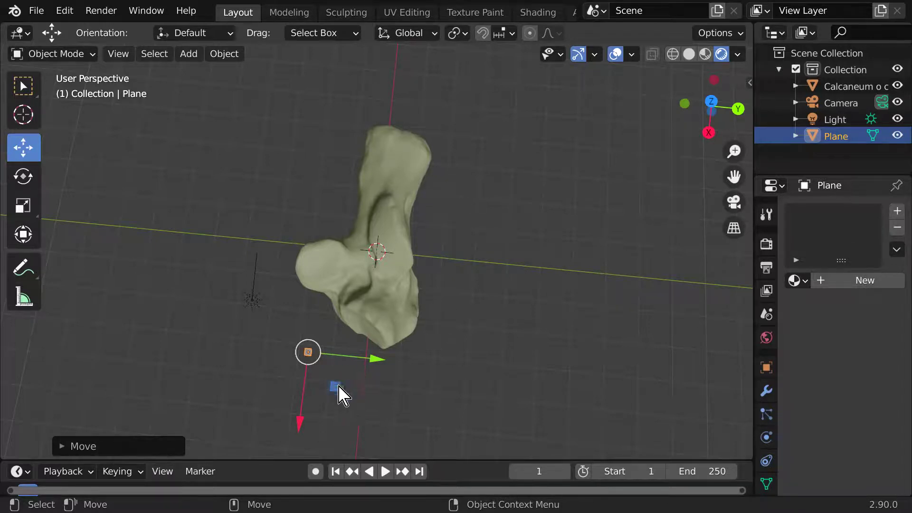
click(308, 353)
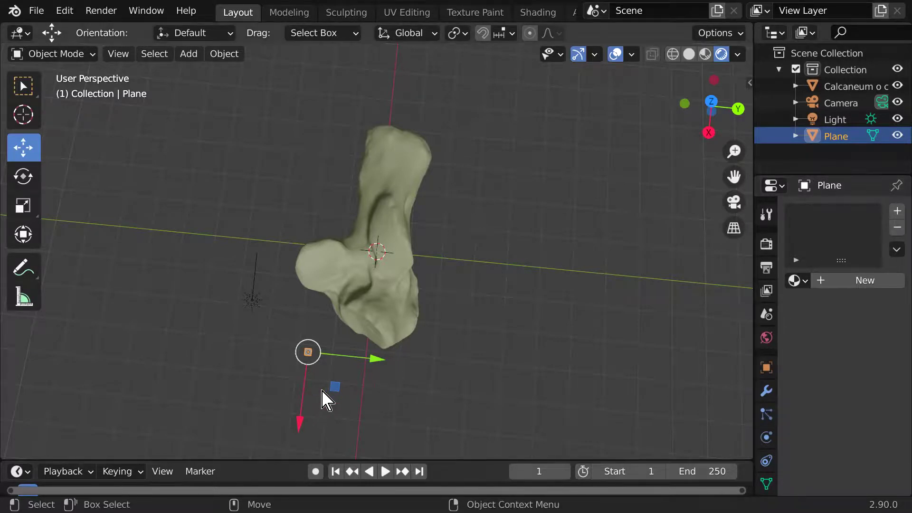
drag(331, 391, 342, 416)
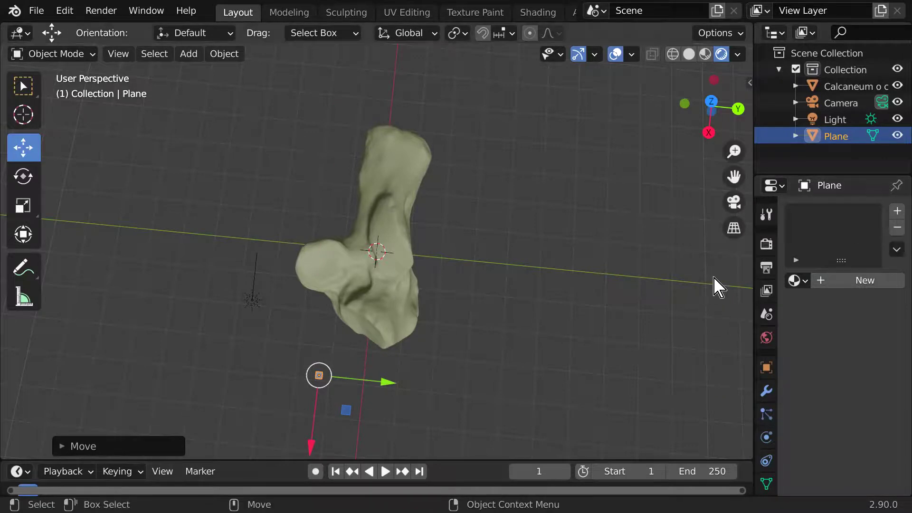
click(766, 367)
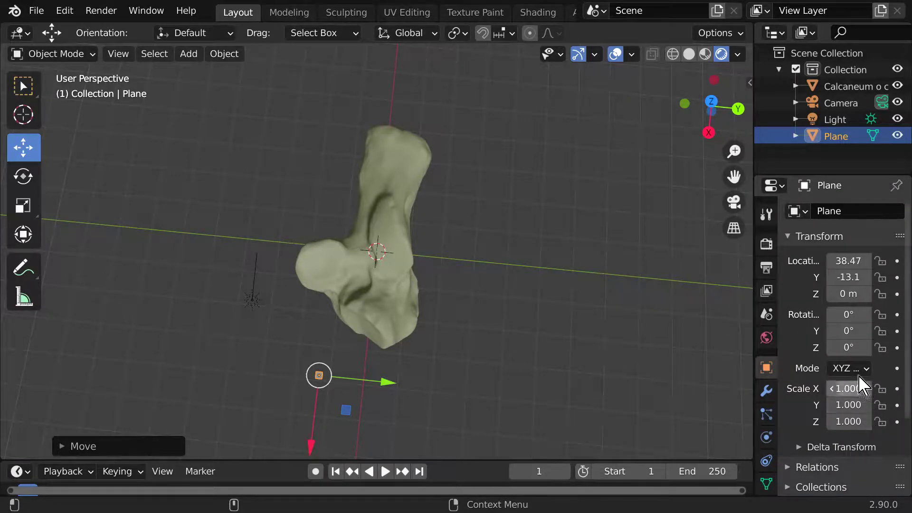
Set the plane's Y scale to 10 and place the bar beneath the fossil.
double_click(848, 405)
text(1.0)
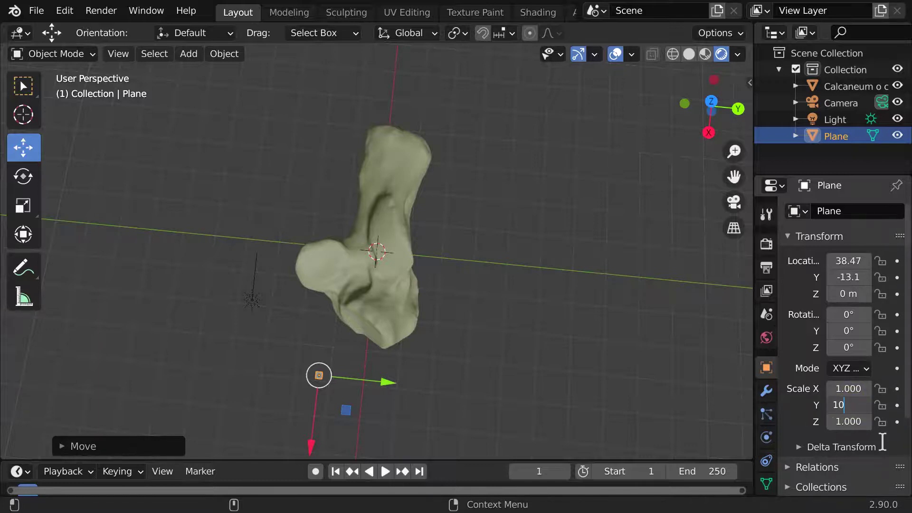
key(Return)
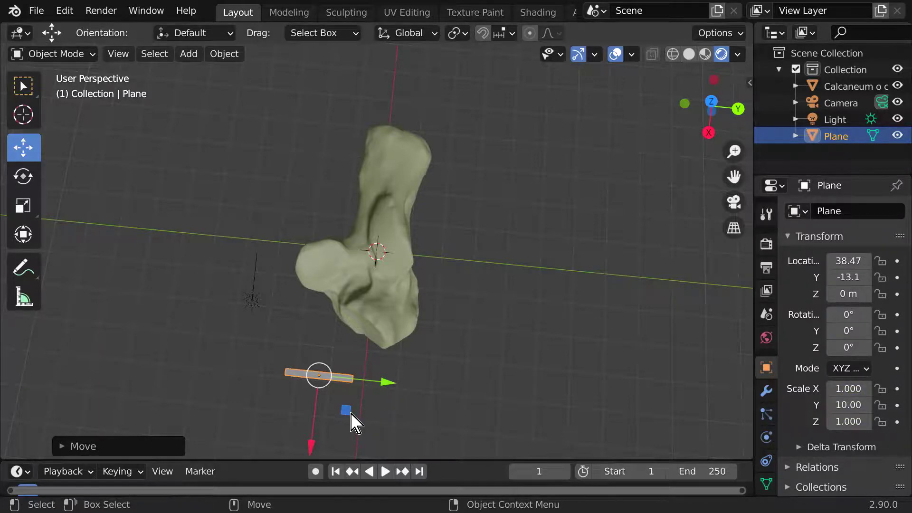
key(g)
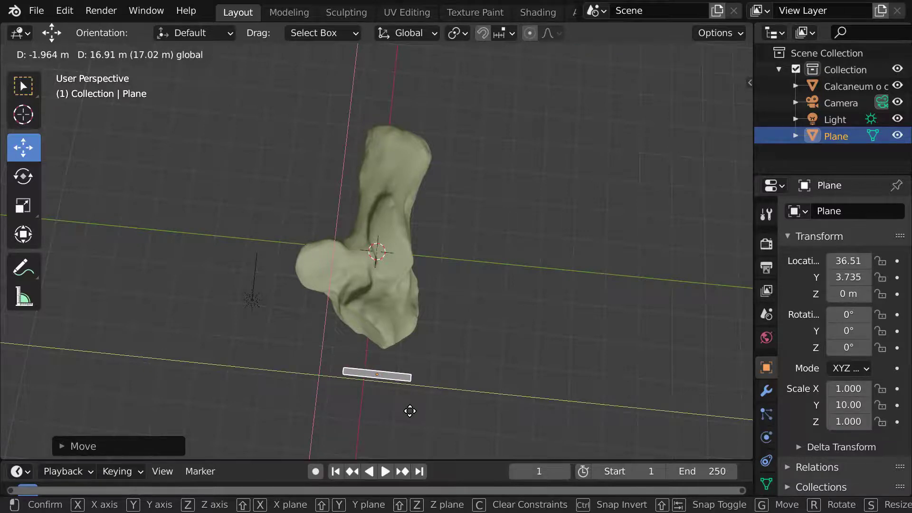
click(407, 416)
mouse_move(485, 200)
middle_down()
mouse_move(496, 230)
mouse_move(492, 214)
middle_up()
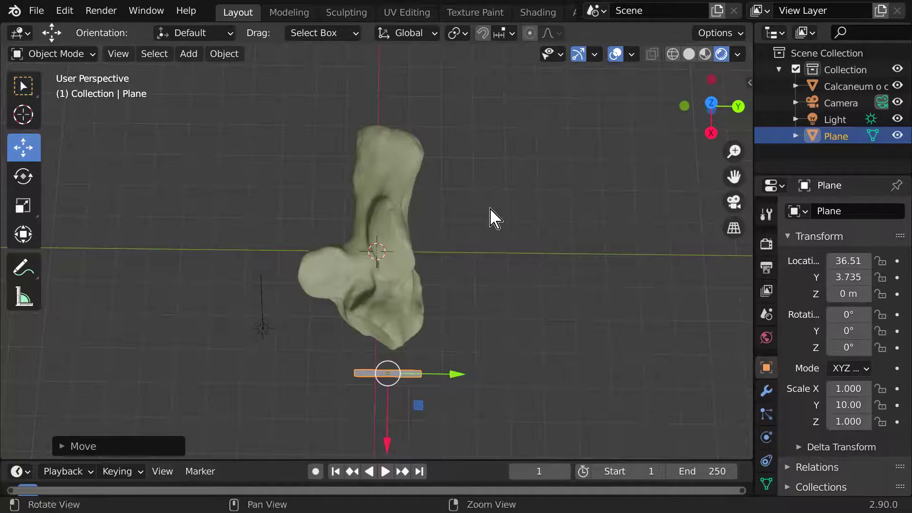
click(557, 390)
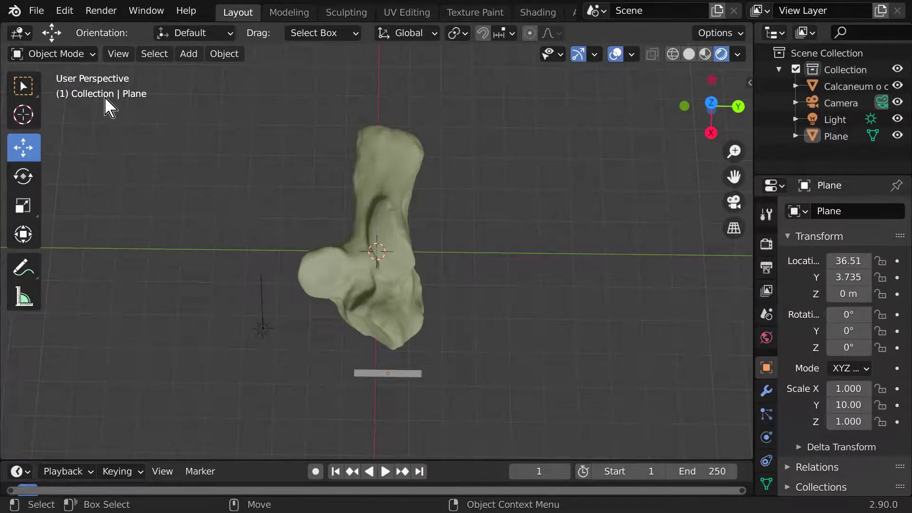
Frame the view on the calcaneum and align the active camera to that view.
click(118, 53)
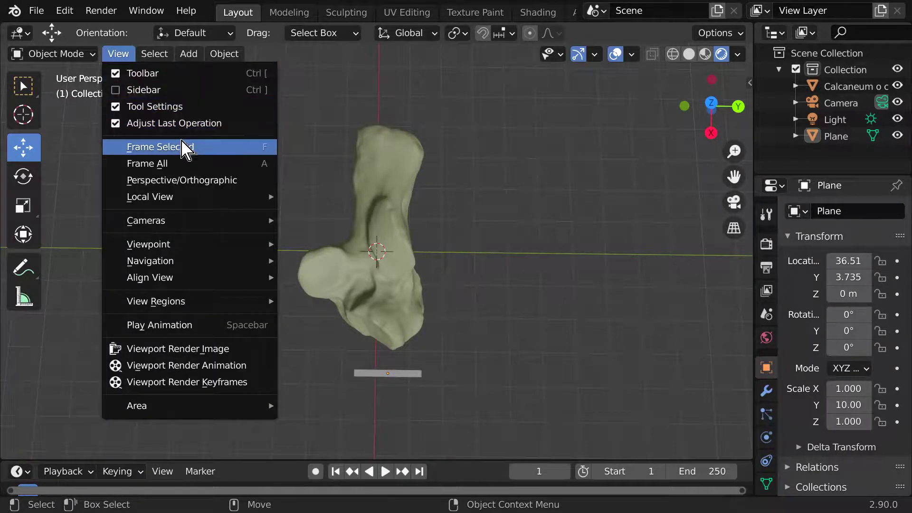
click(399, 164)
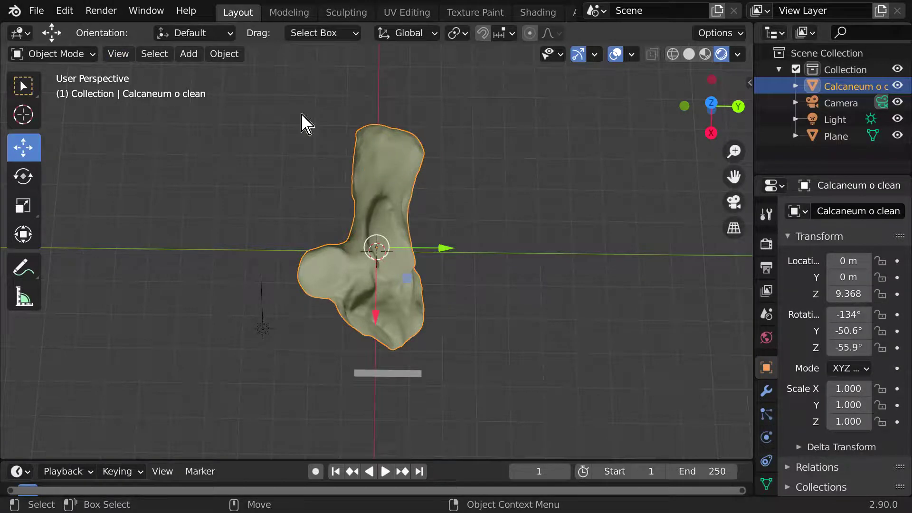
click(118, 53)
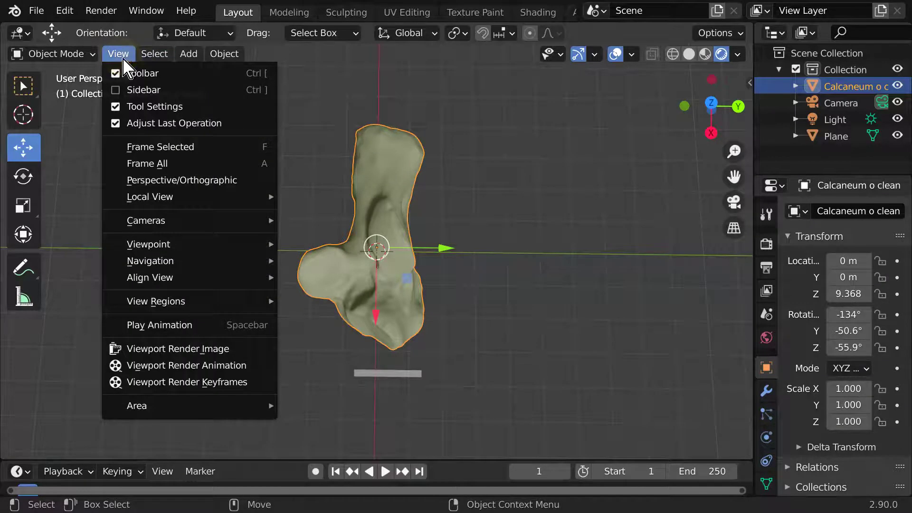
click(179, 150)
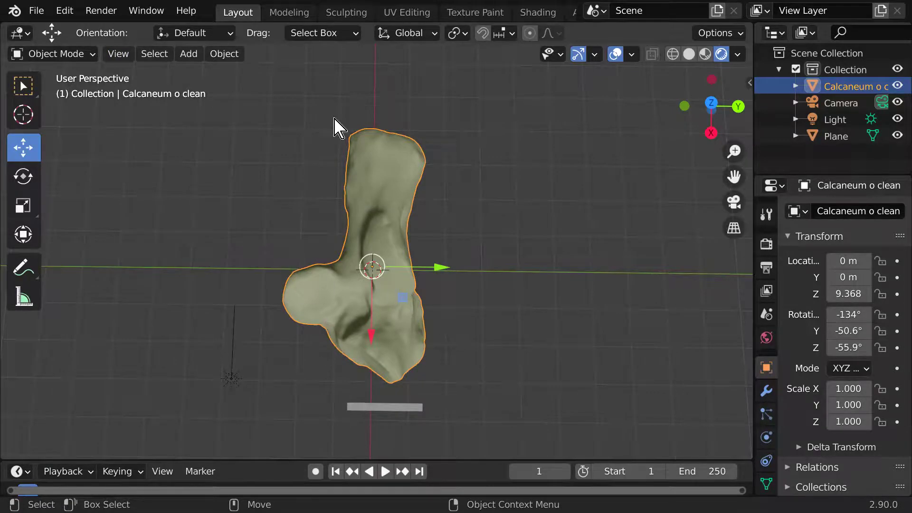
click(118, 57)
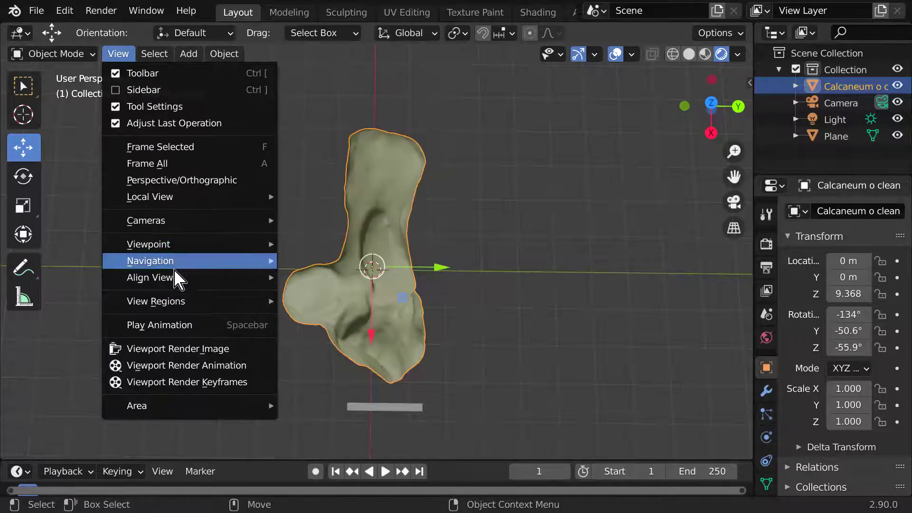
mouse_move(150, 277)
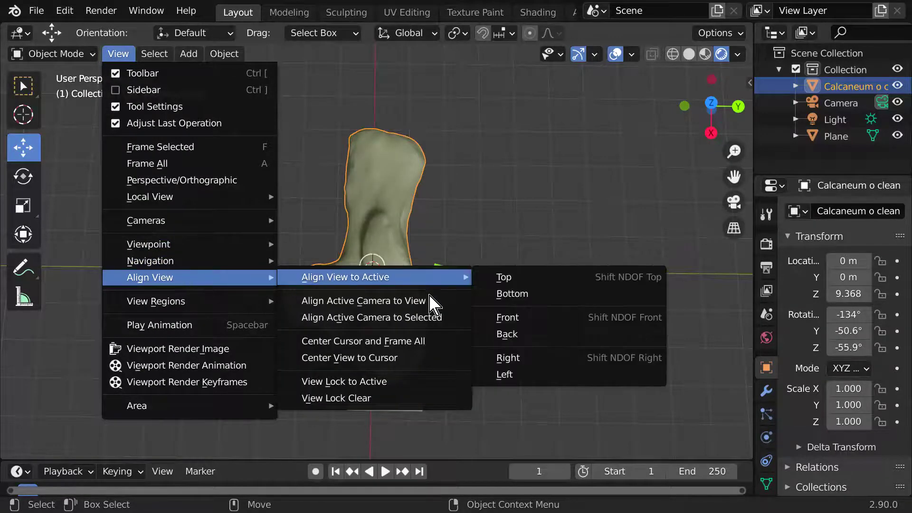
click(429, 307)
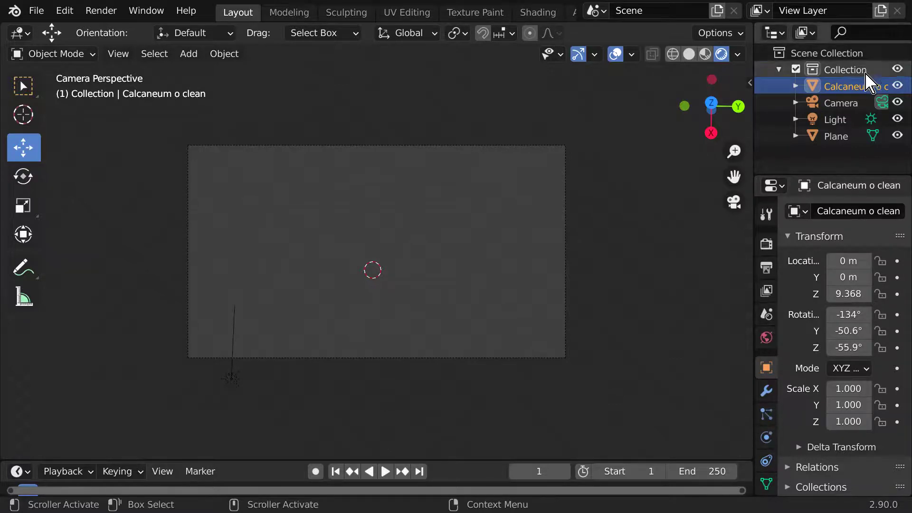
Set the camera's Clip End to 1000 m.
click(840, 103)
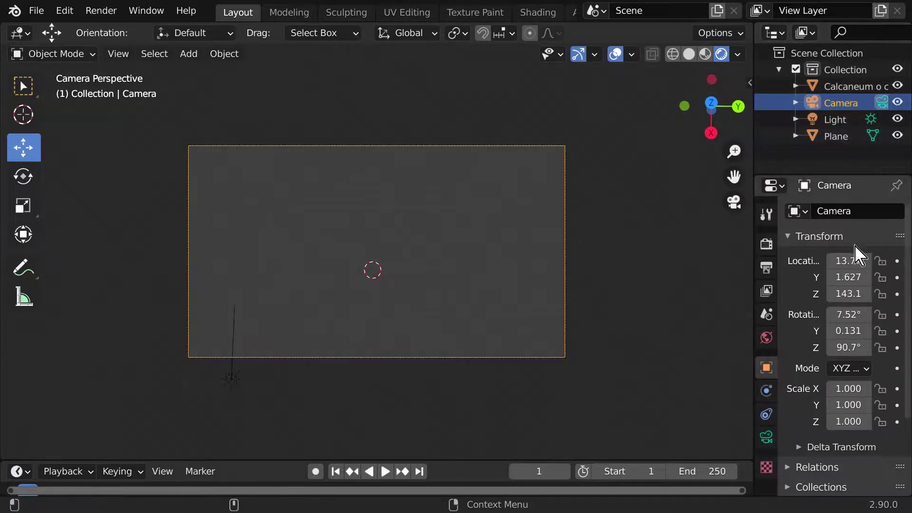
scroll(855, 357, down, 2)
scroll(831, 386, down, 2)
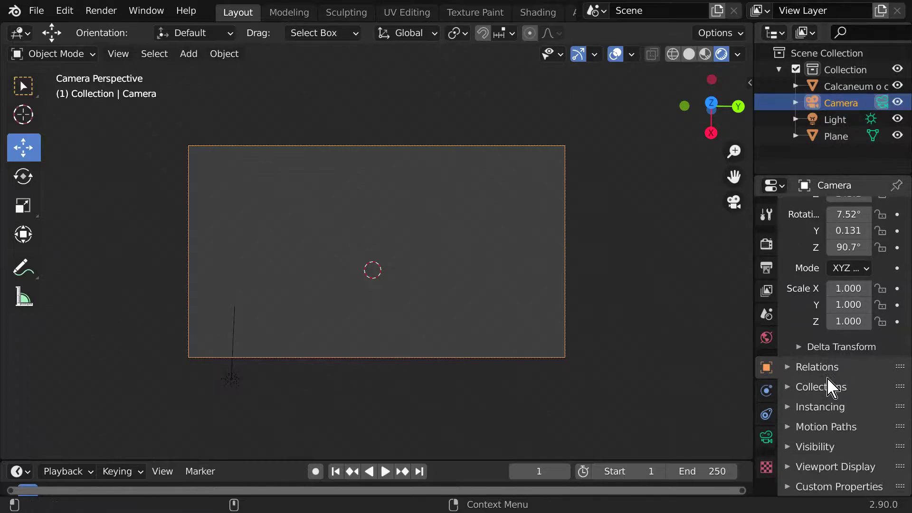
click(766, 437)
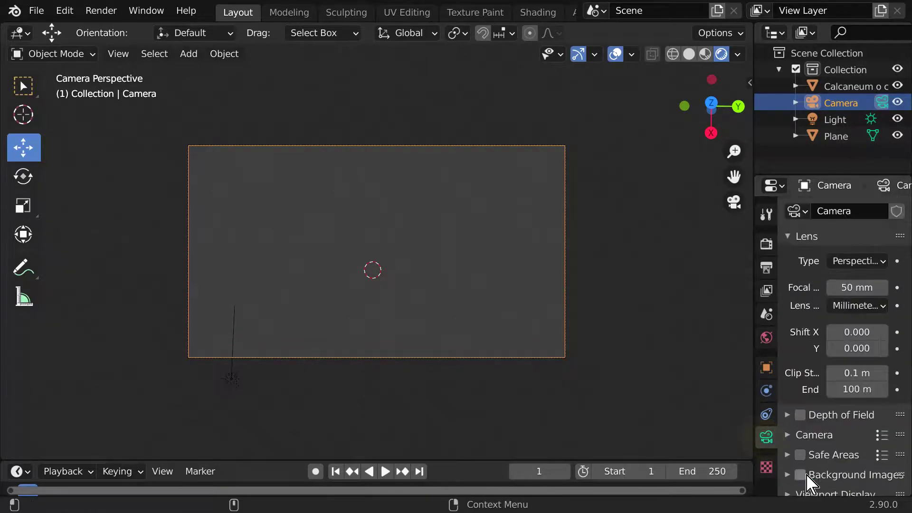
double_click(857, 389)
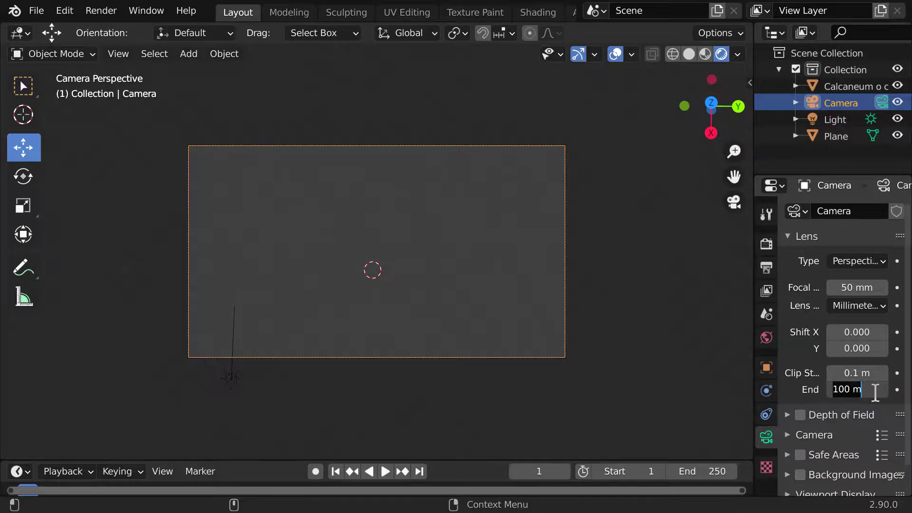
text(10)
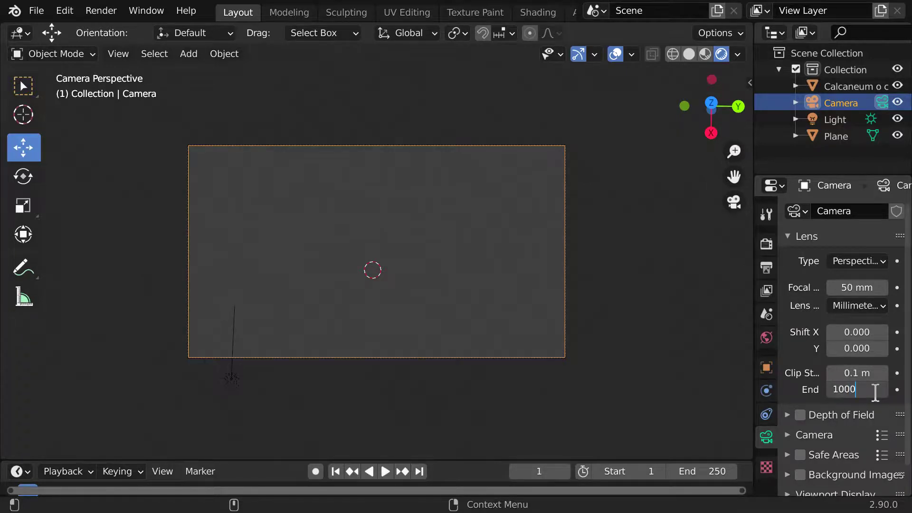
key(Return)
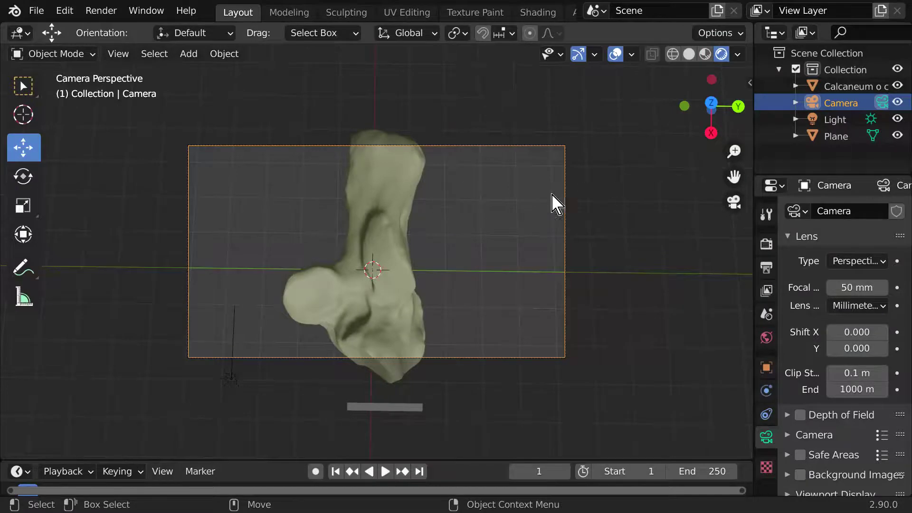
scroll(385, 223, up, 1)
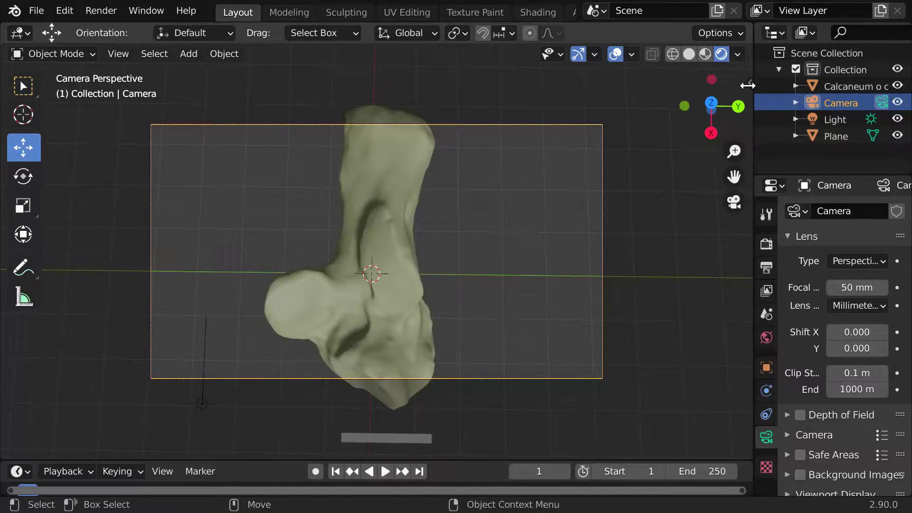
Enable Camera to View in the sidebar's View tab, then narrow the sidebar.
drag(751, 82, 741, 82)
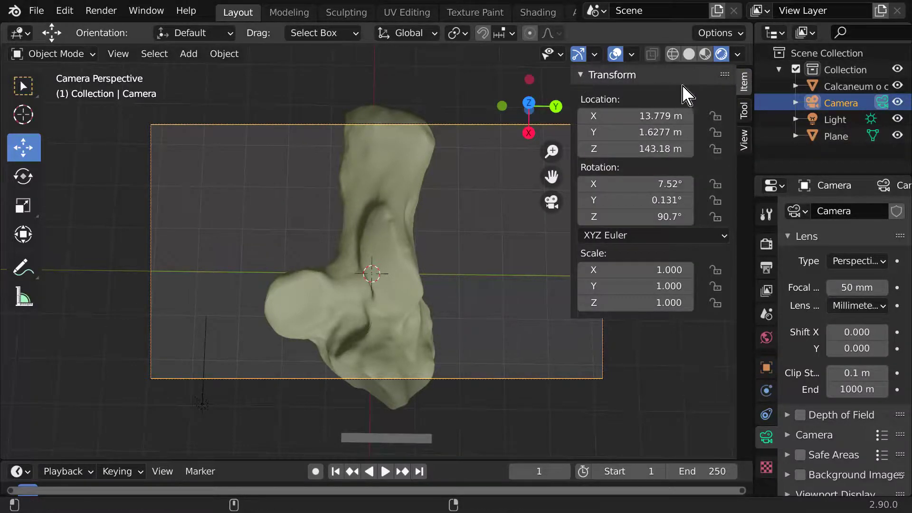
click(743, 140)
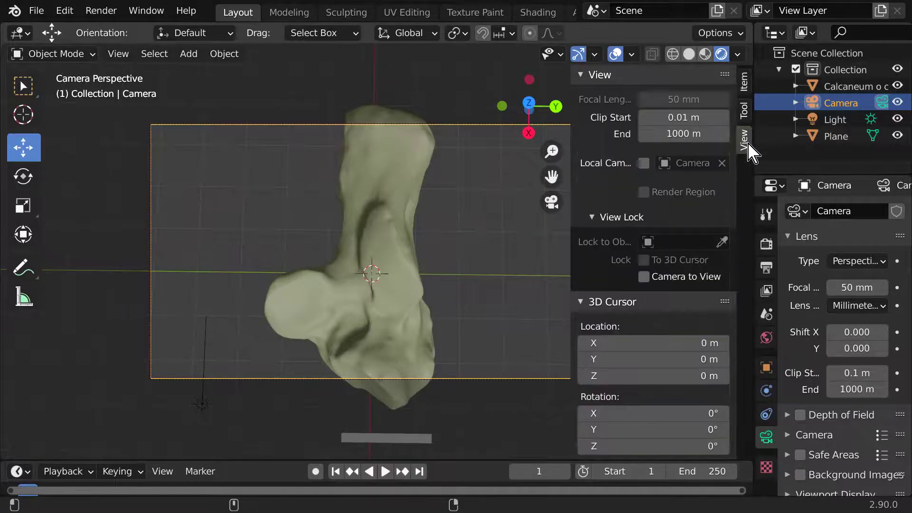
scroll(653, 236, down, 1)
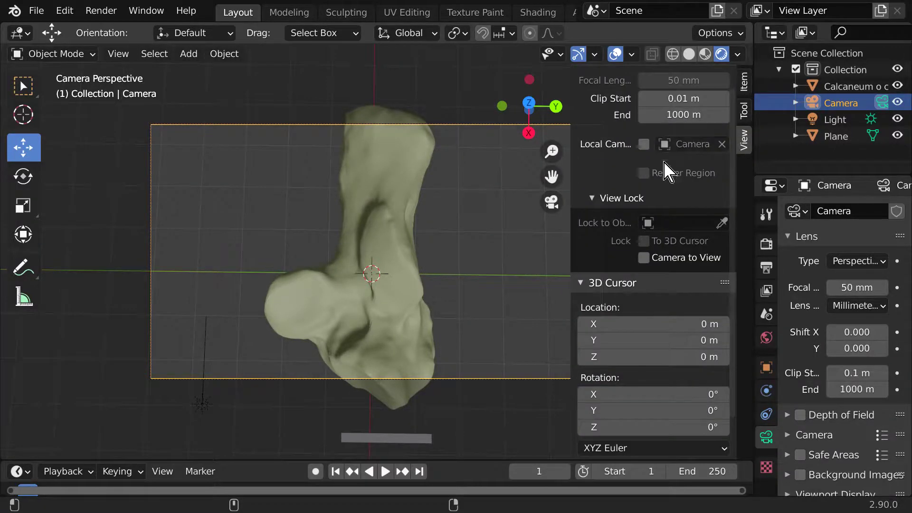
click(645, 257)
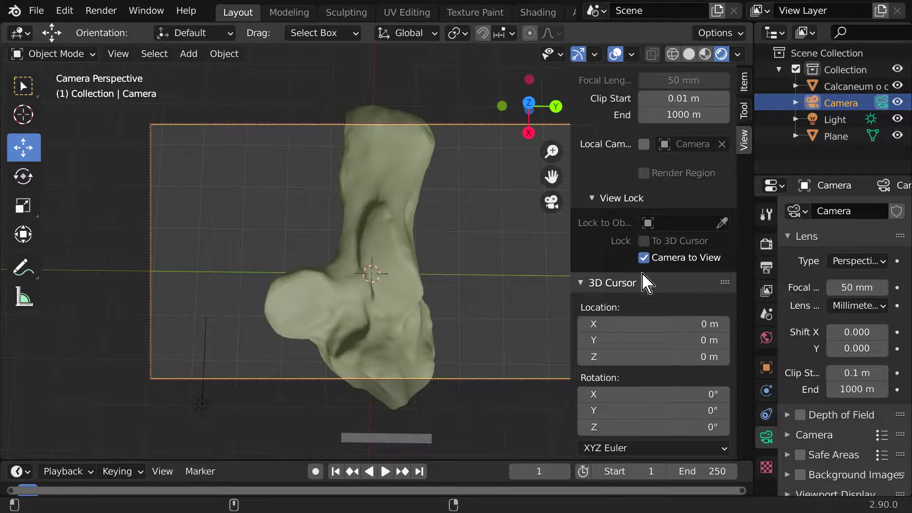
scroll(734, 107, up, 1)
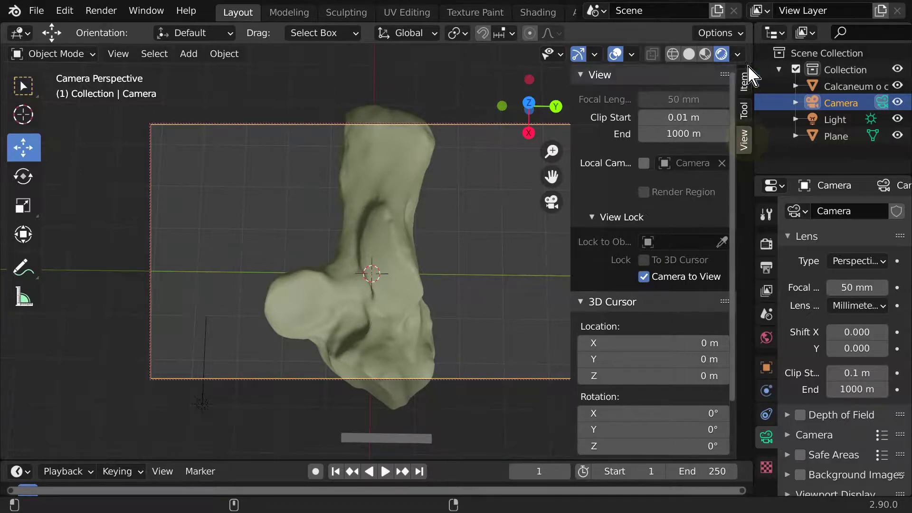
click(591, 75)
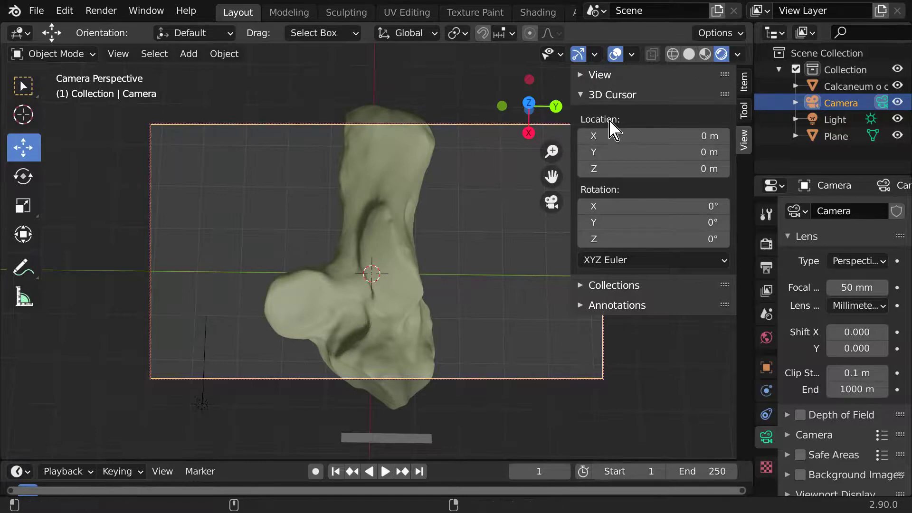
click(437, 72)
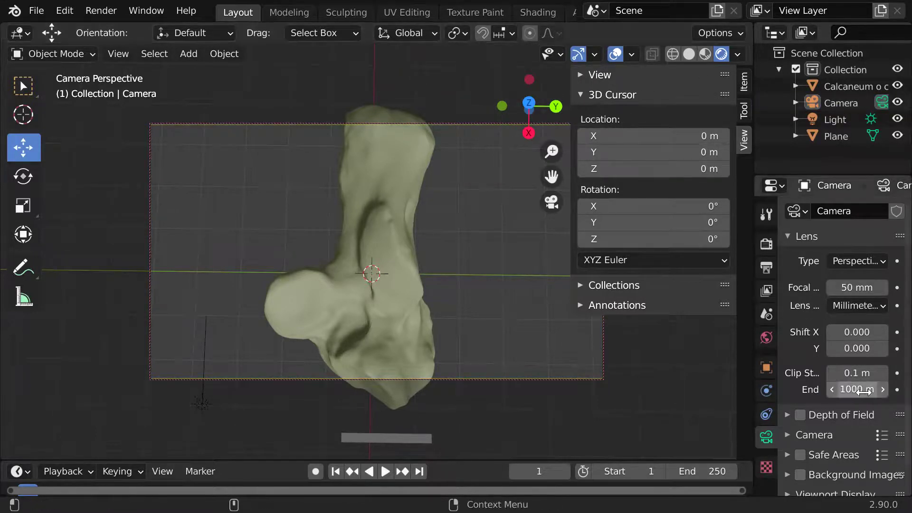
drag(574, 178, 626, 178)
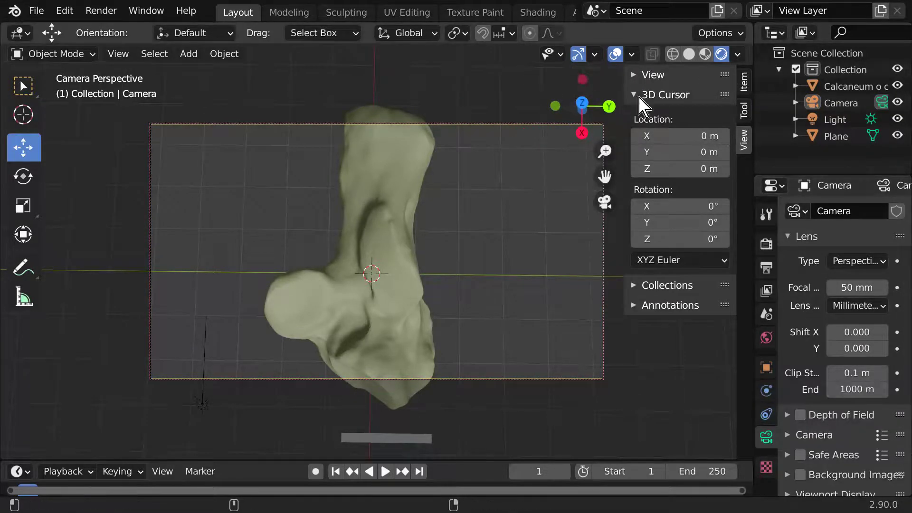
drag(626, 86, 748, 87)
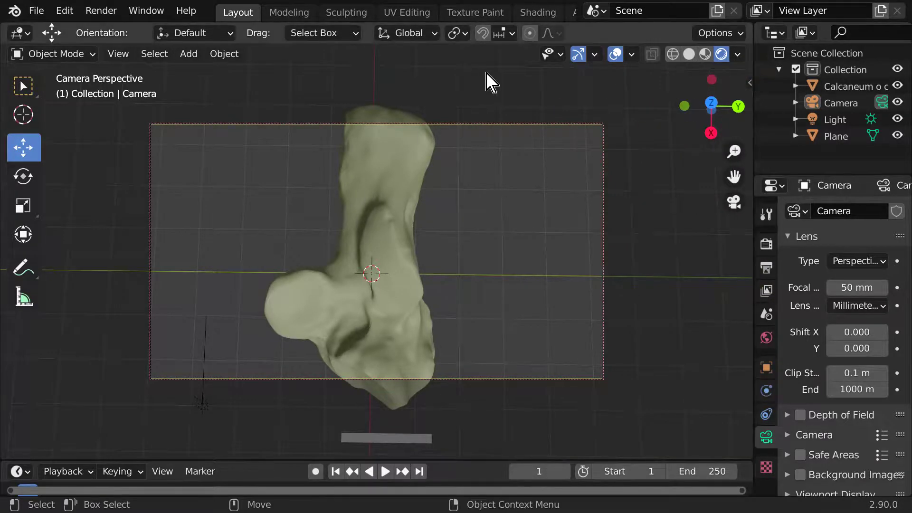
scroll(524, 218, down, 2)
scroll(525, 217, down, 2)
scroll(525, 217, up, 2)
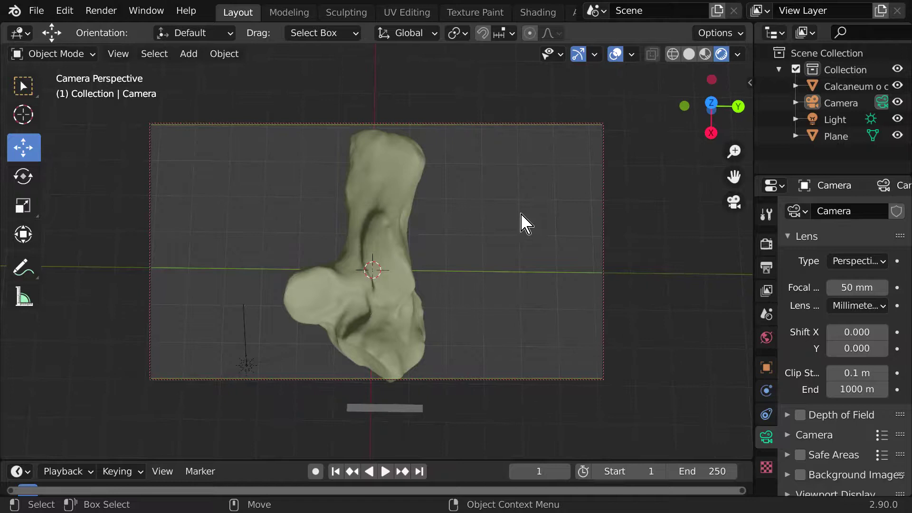
scroll(525, 217, up, 1)
scroll(524, 217, down, 1)
scroll(525, 217, down, 1)
scroll(441, 229, down, 1)
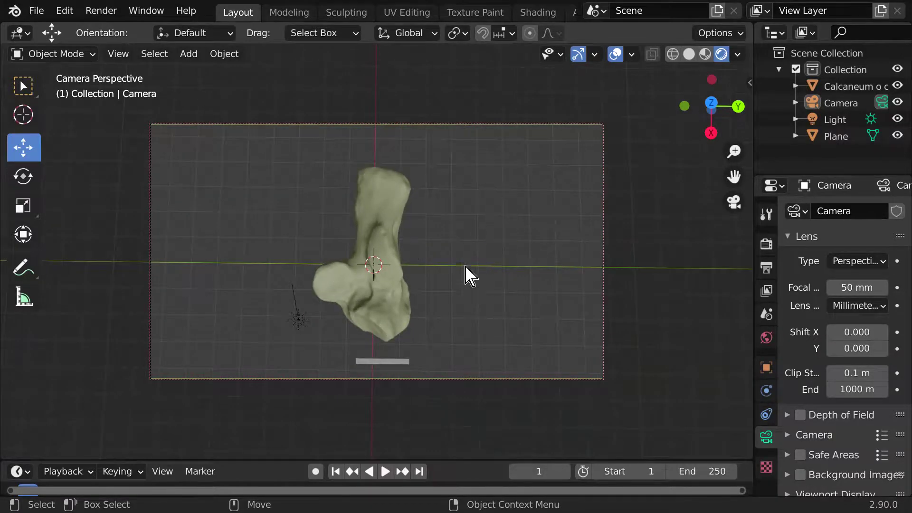
Tilt the camera view so the fossil stands upright with the scale bar inside the frame.
mouse_move(466, 275)
middle_down()
mouse_move(459, 255)
mouse_move(455, 271)
middle_up()
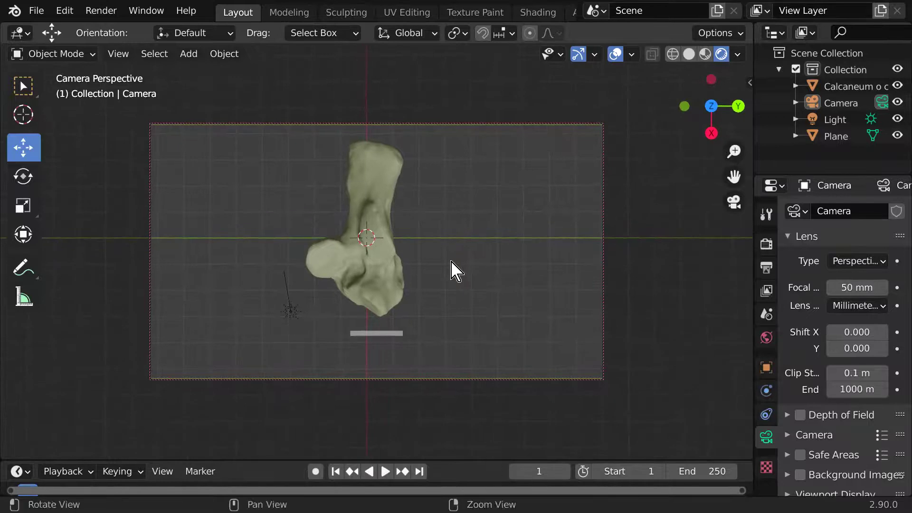
scroll(455, 271, up, 2)
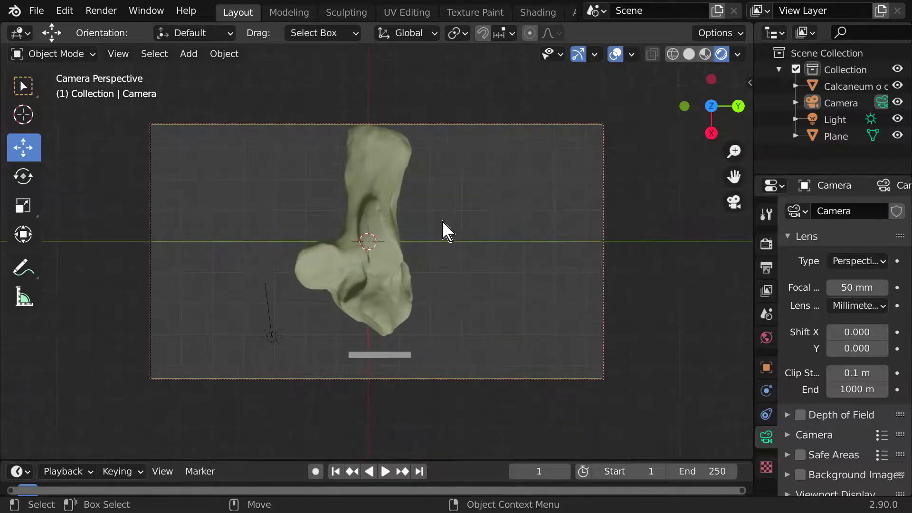
middle_drag(443, 230, 439, 217)
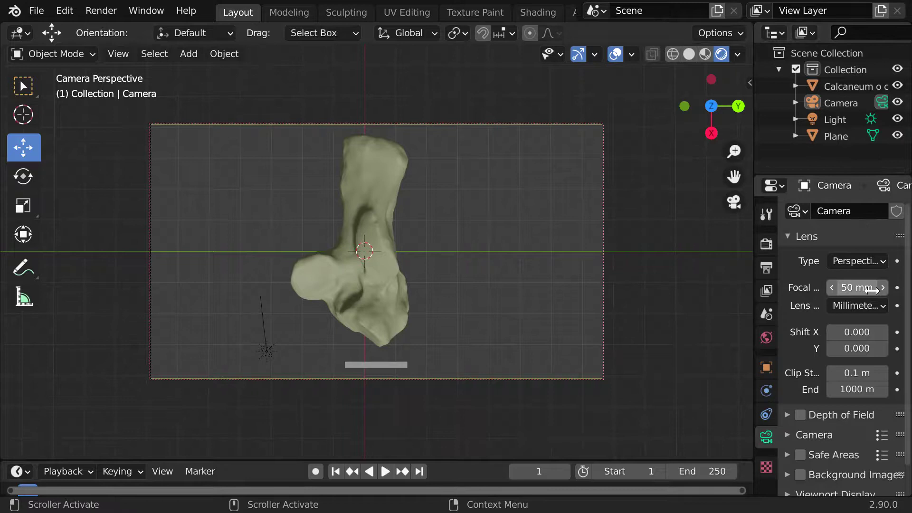
scroll(872, 288, down, 2)
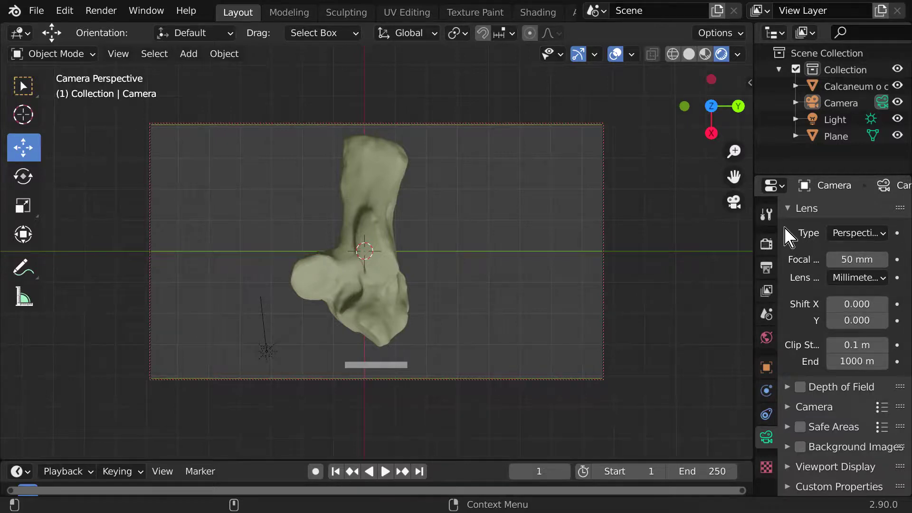
Show the Output properties and keep the output file format as 8-bit RGB PNG.
click(766, 246)
scroll(848, 342, down, 4)
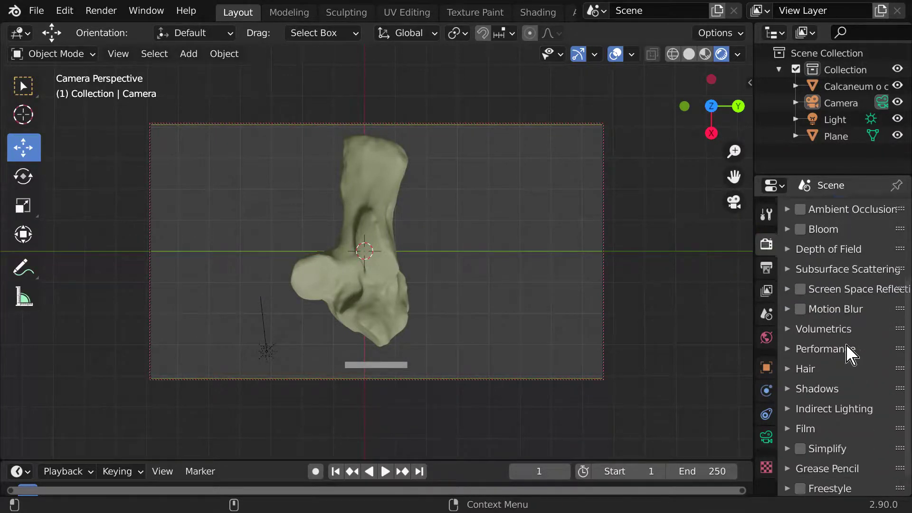
scroll(853, 353, up, 1)
scroll(852, 353, up, 1)
scroll(852, 352, up, 2)
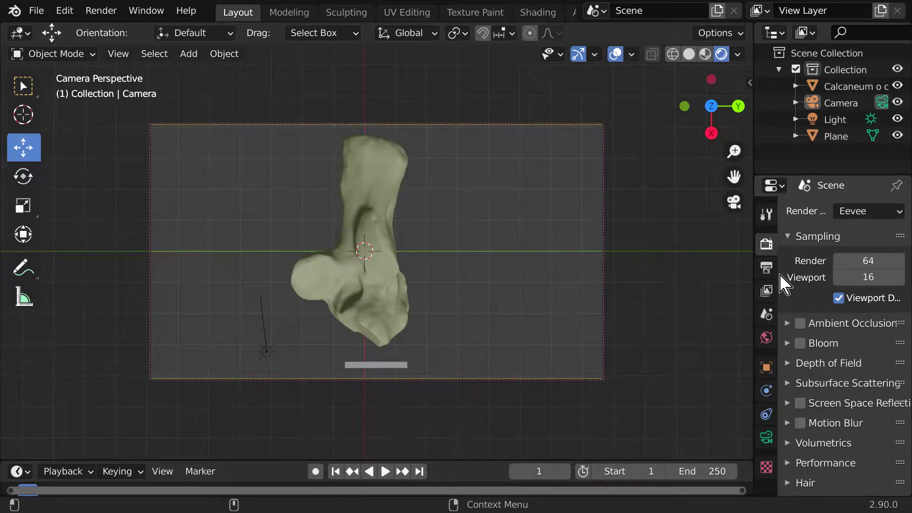
click(766, 270)
scroll(889, 319, down, 2)
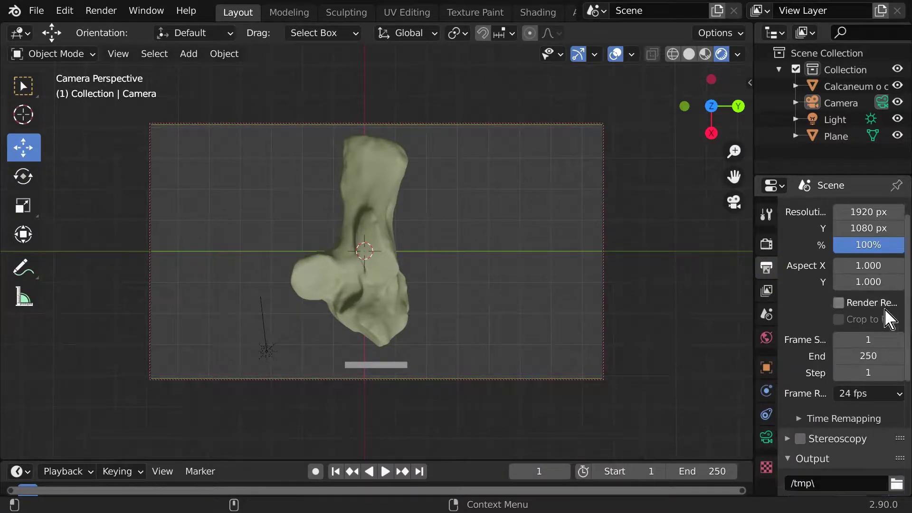
scroll(889, 320, down, 2)
scroll(888, 320, down, 1)
scroll(890, 320, down, 1)
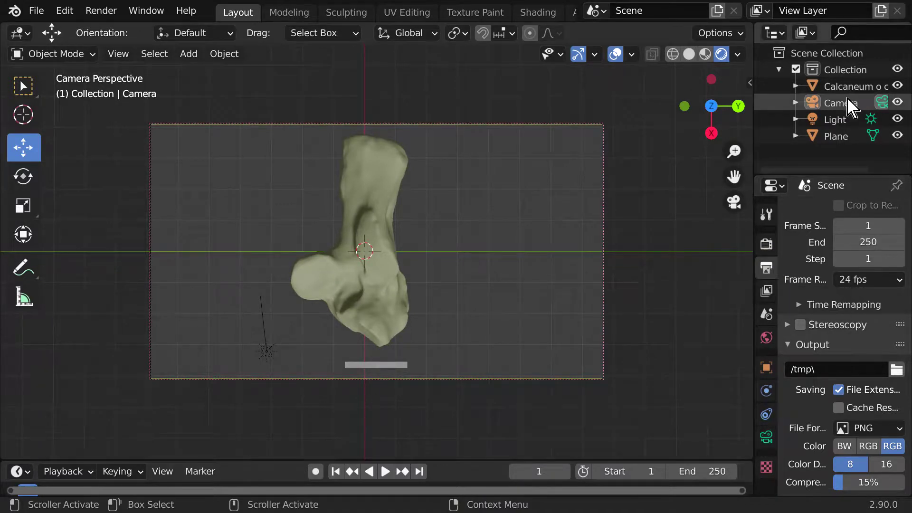
scroll(876, 321, down, 2)
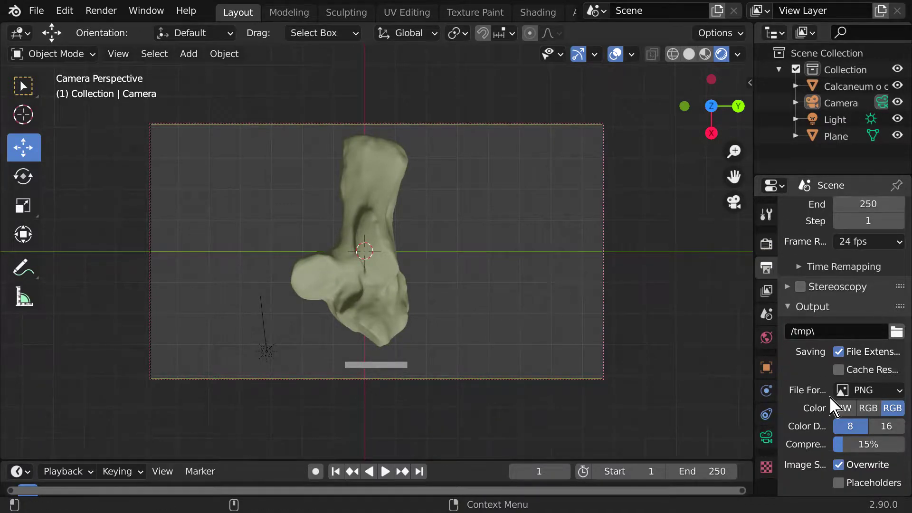
click(880, 390)
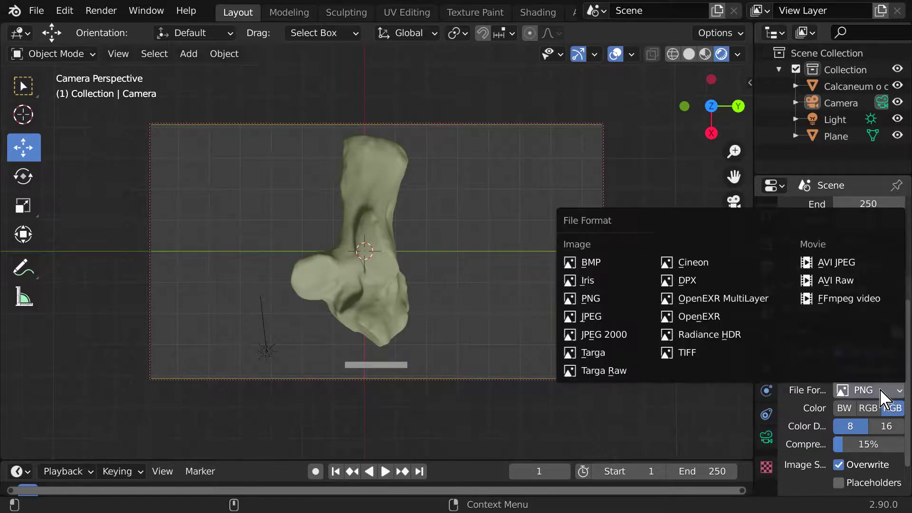
click(883, 396)
scroll(855, 285, down, 2)
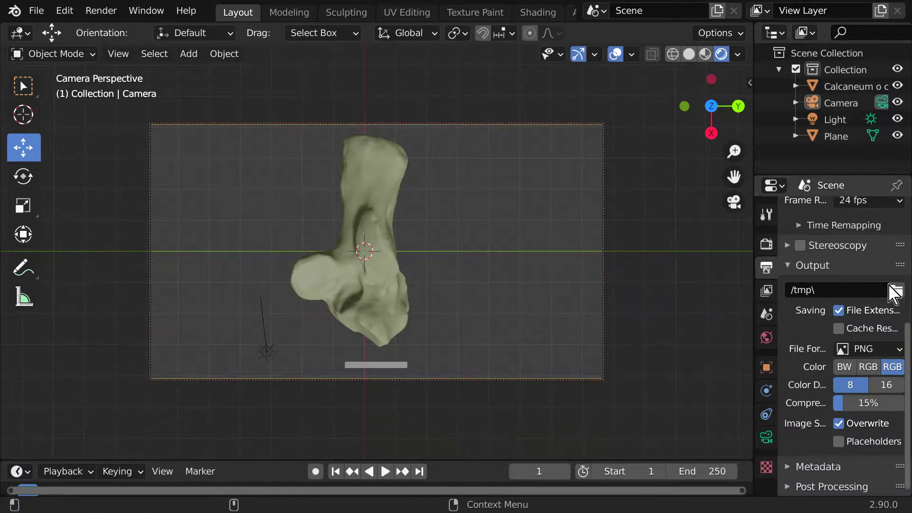
scroll(873, 316, up, 1)
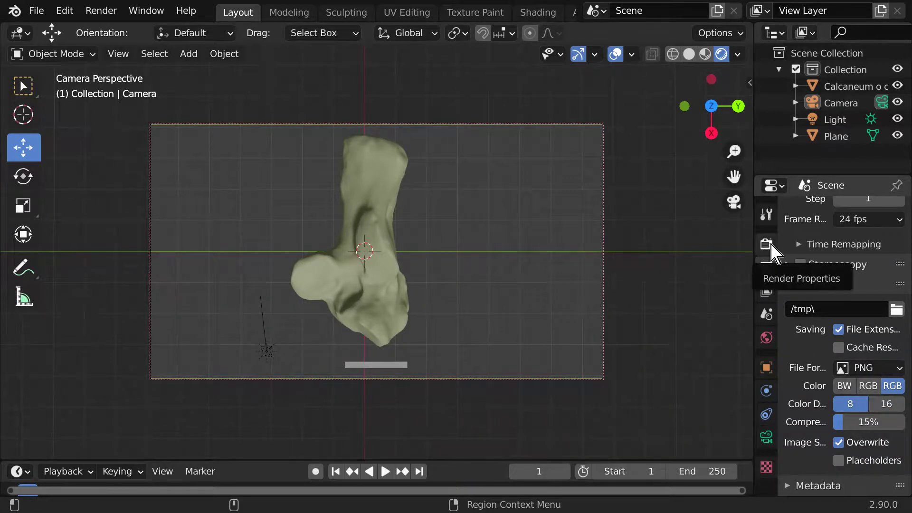
Enable Transparent in the Render Properties Film panel.
click(767, 245)
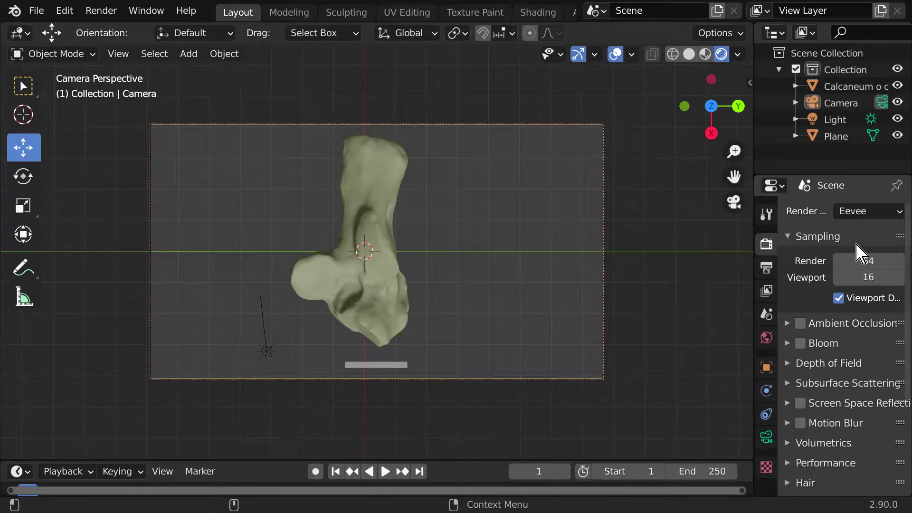
scroll(855, 244, down, 2)
scroll(854, 250, down, 1)
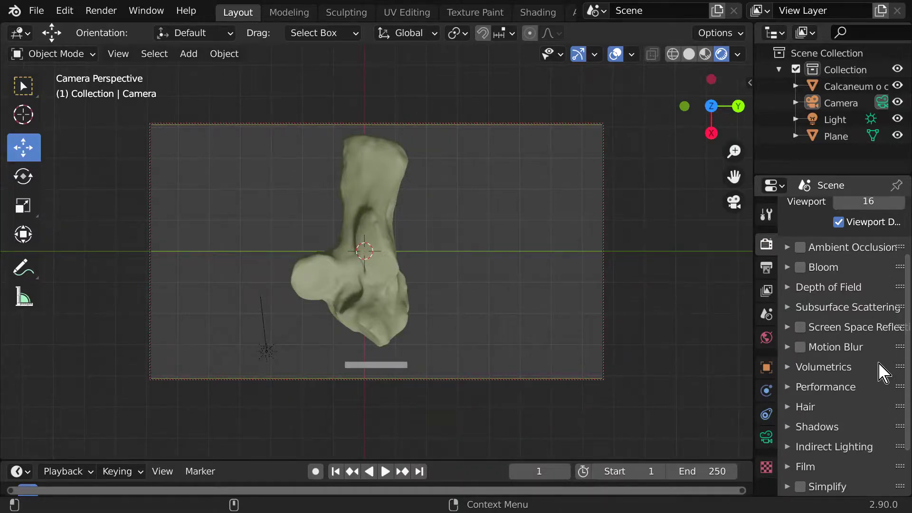
scroll(883, 372, down, 2)
click(805, 406)
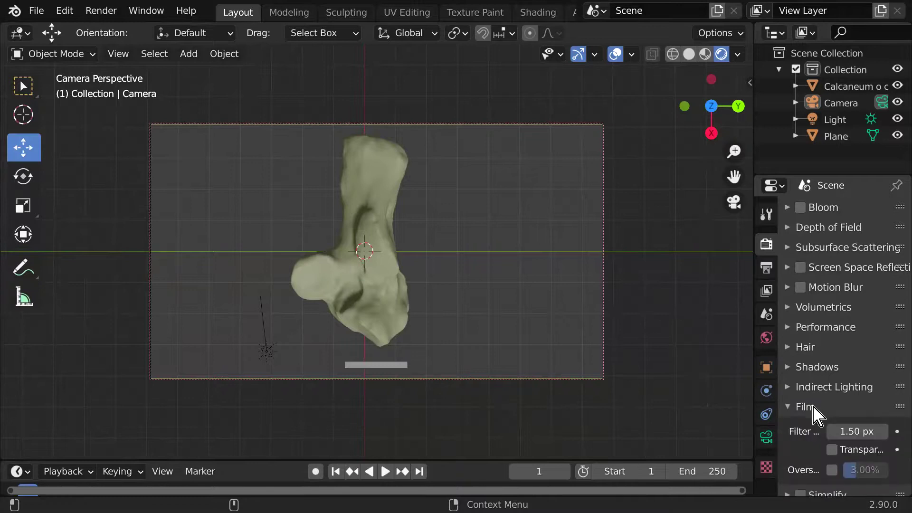
scroll(813, 399, down, 3)
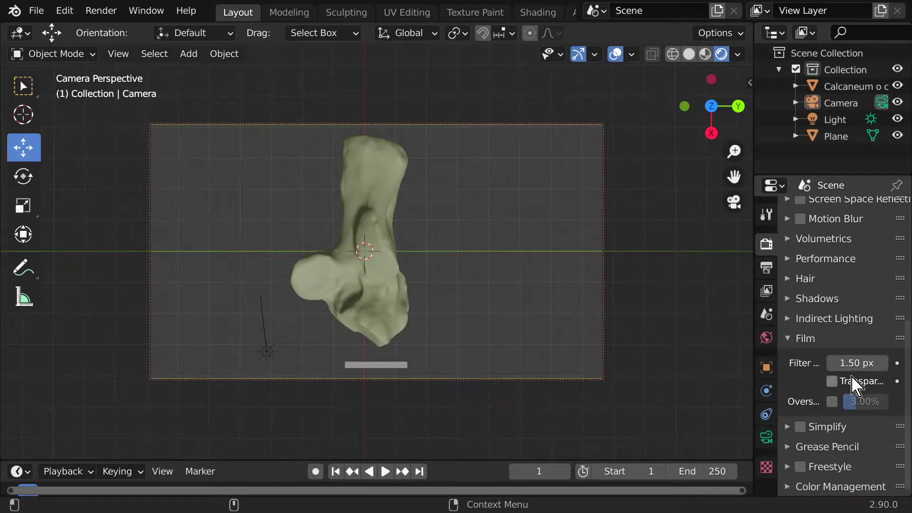
click(832, 381)
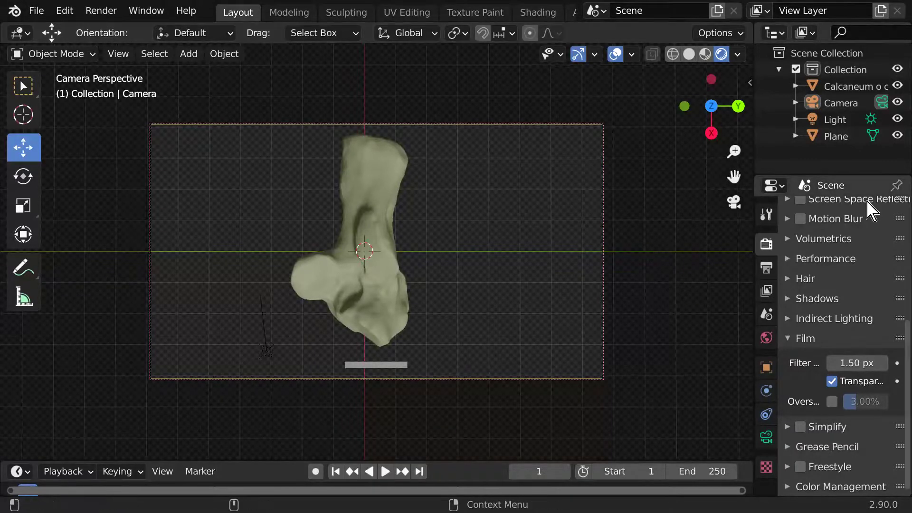
Render the calcaneum still, open Image > Save As, cancel it, and close the render window.
click(101, 10)
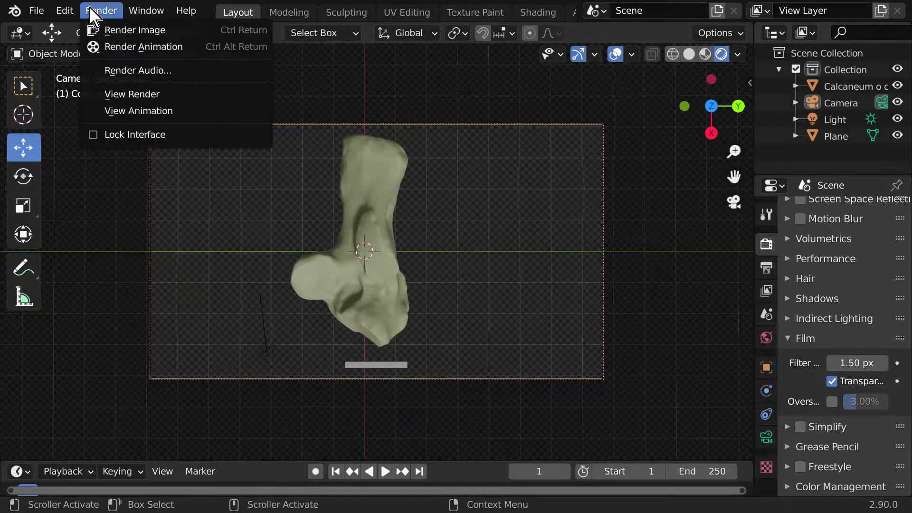
click(135, 31)
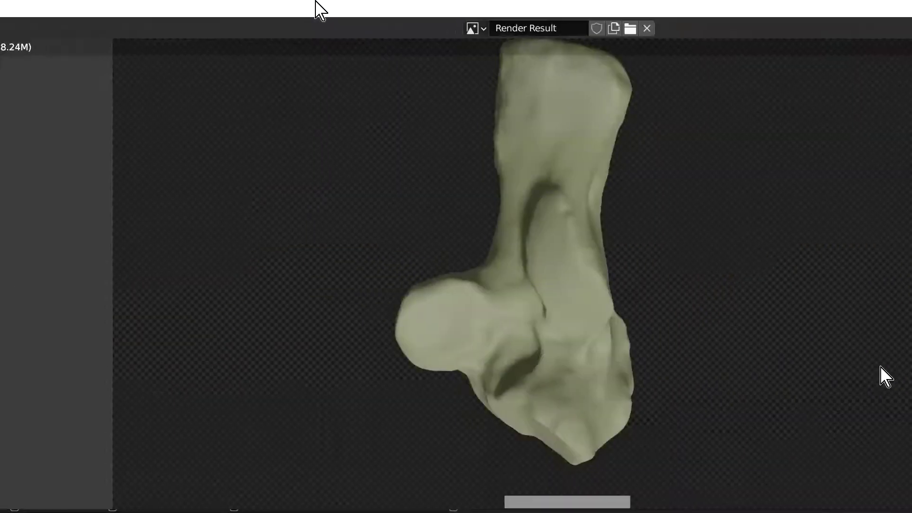
scroll(542, 227, down, 1)
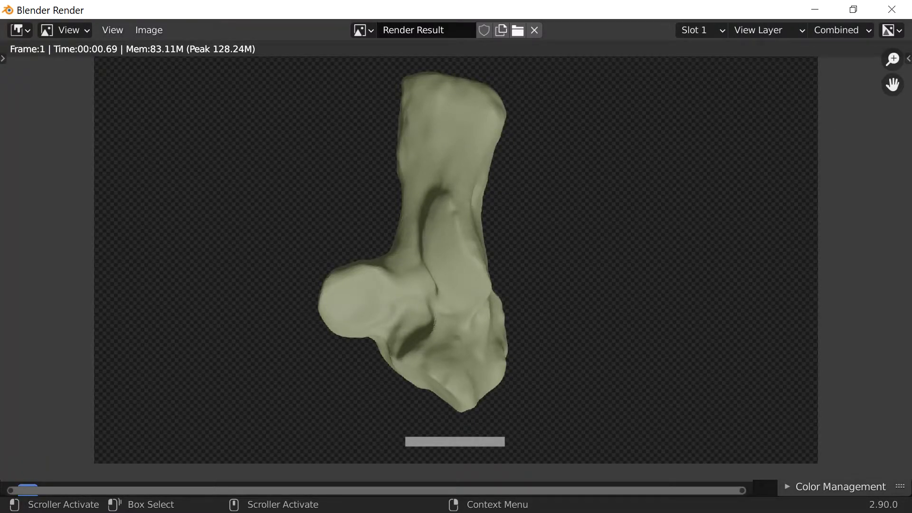
click(149, 30)
click(160, 30)
click(153, 30)
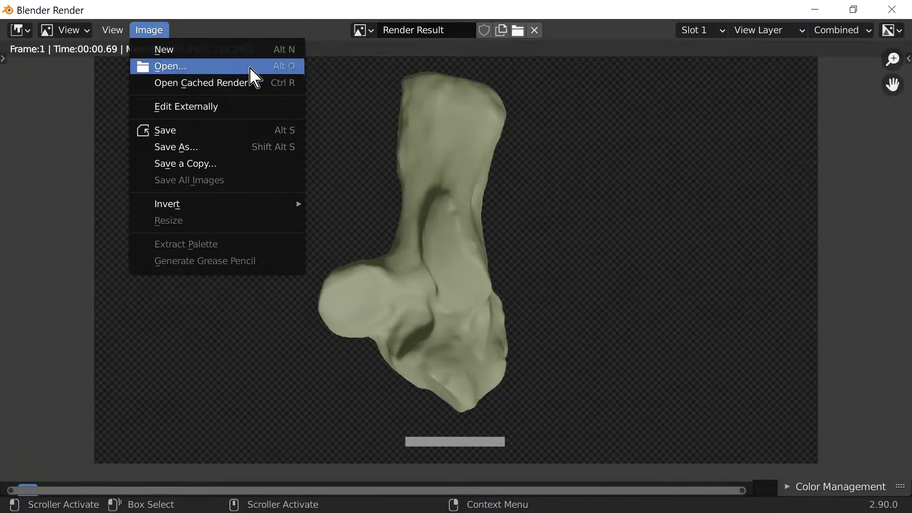
click(203, 151)
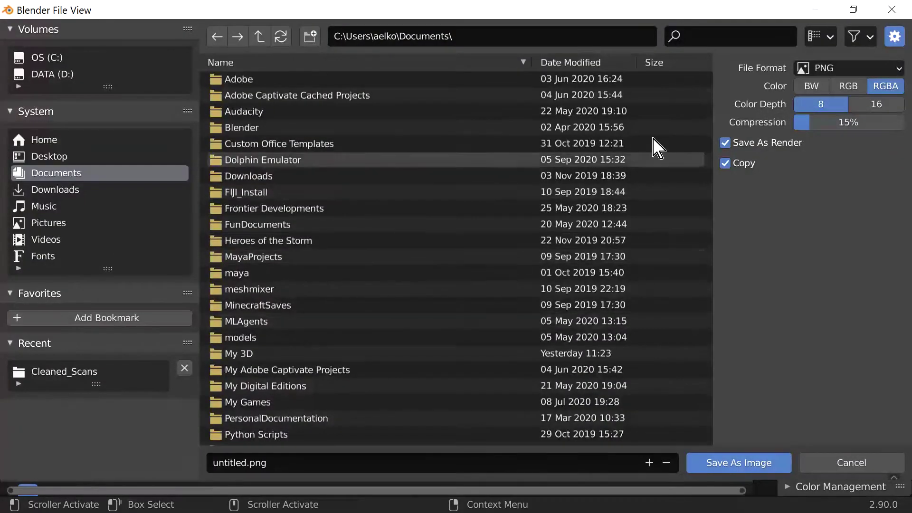
click(891, 9)
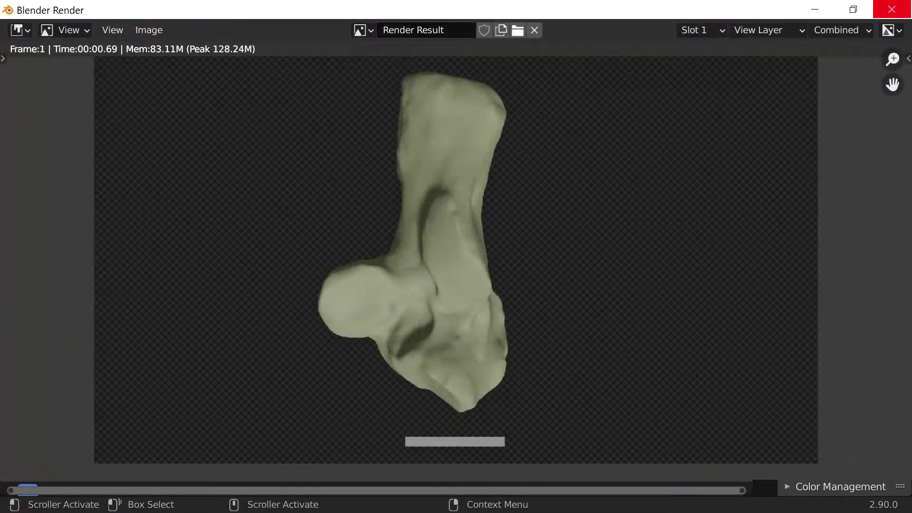
click(891, 10)
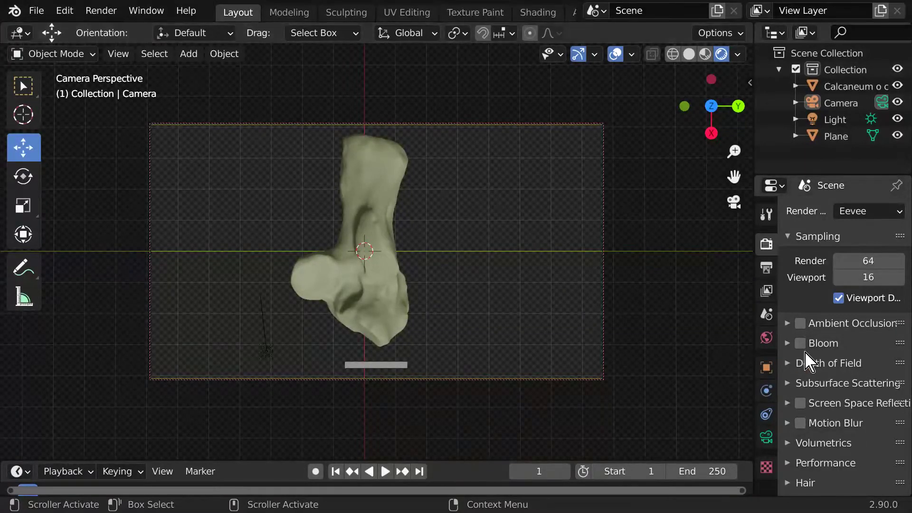
Open the Render Engine dropdown listing Eevee, Workbench and Cycles, with Eevee still active.
click(882, 211)
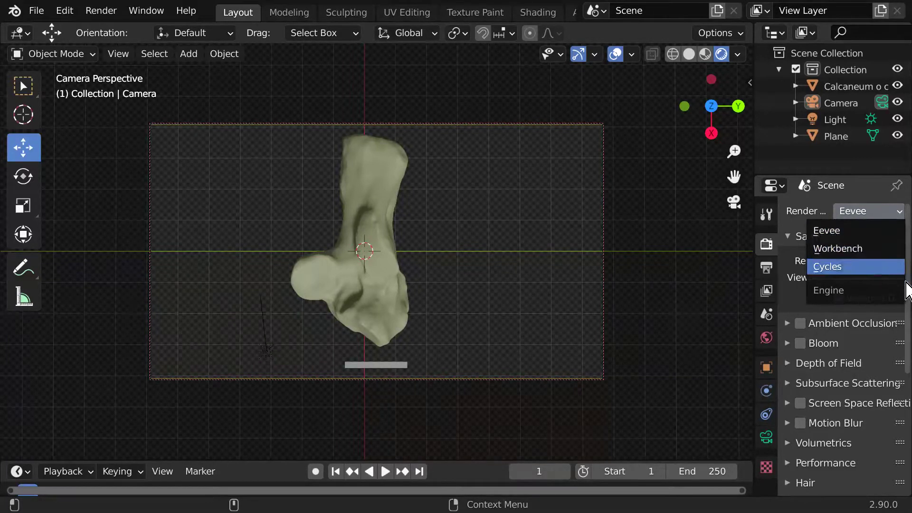
click(877, 213)
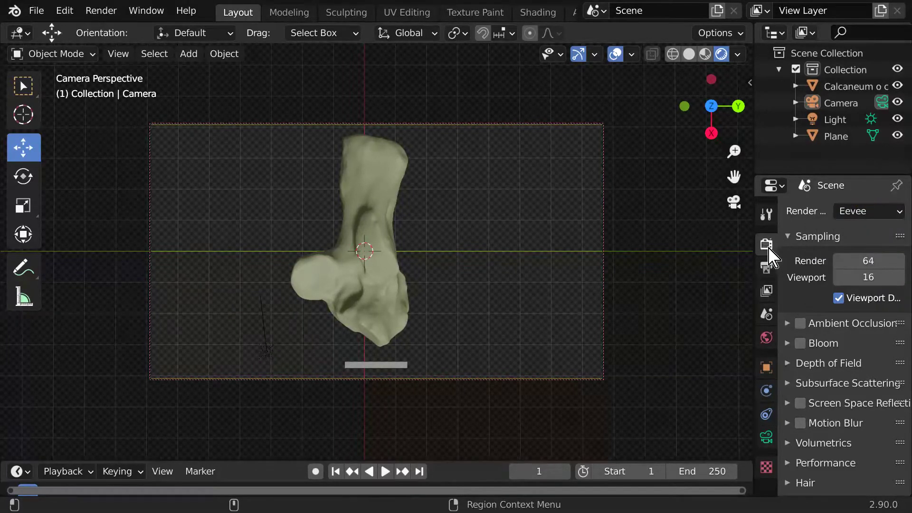
click(857, 214)
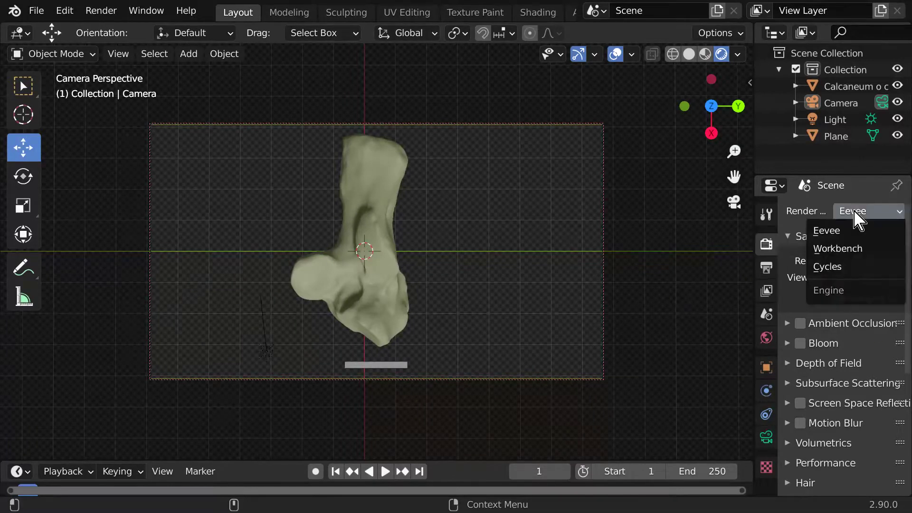